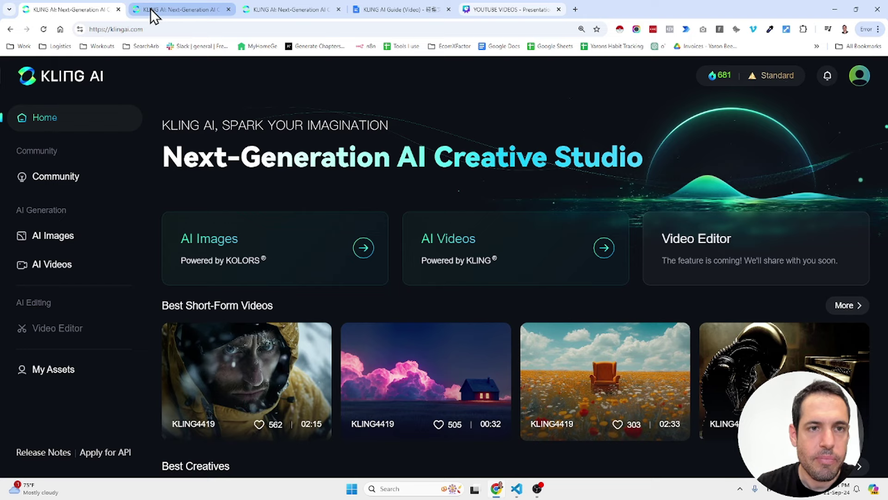
left_click(150, 9)
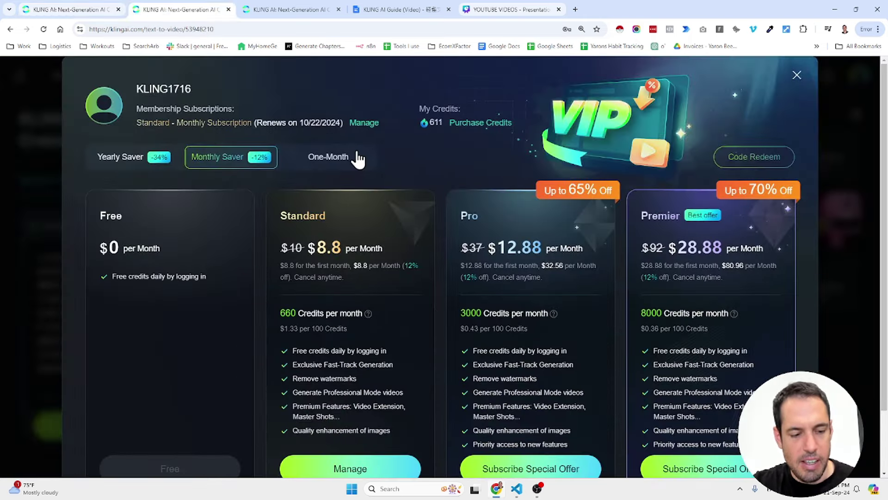
key("ctrl+minus")
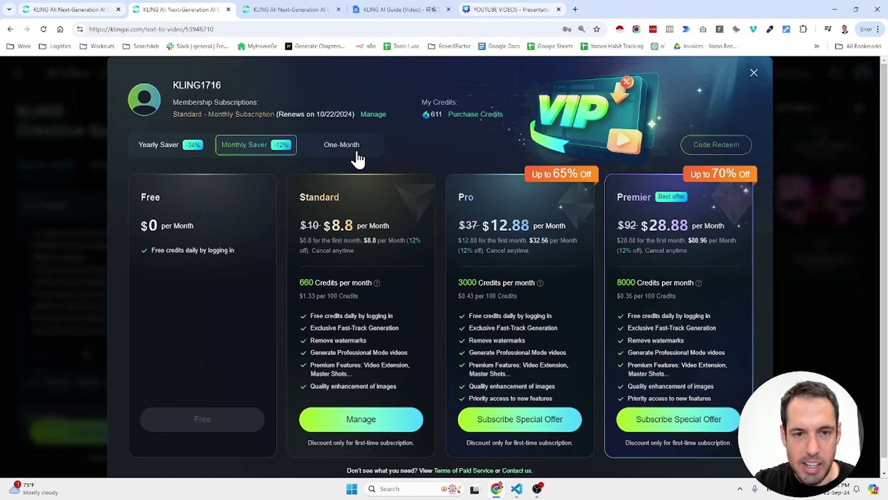
left_click(174, 152)
left_click(268, 146)
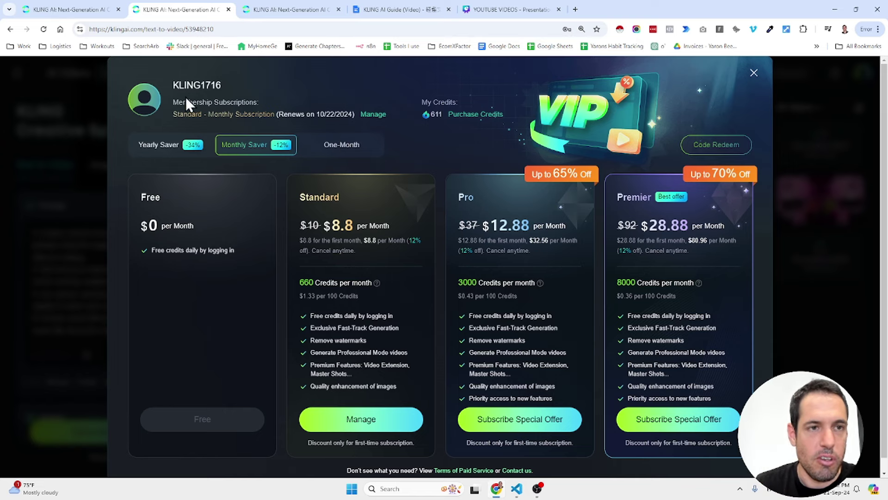
left_click(81, 6)
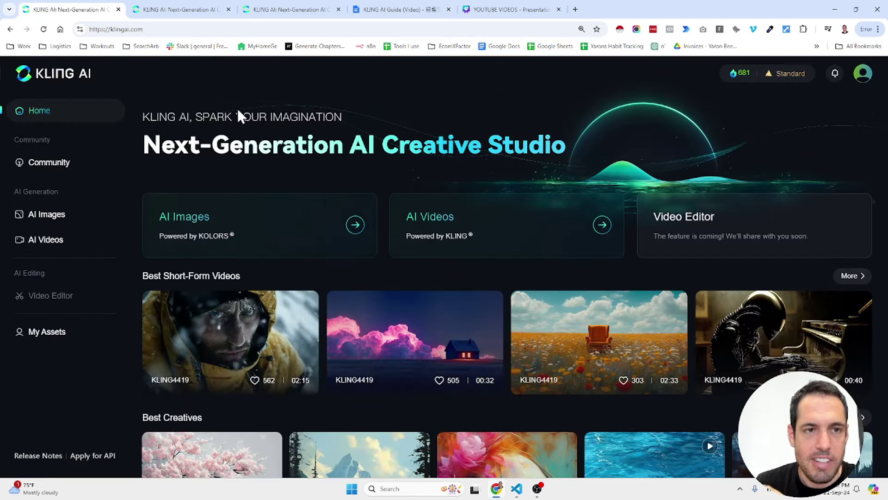
left_click(227, 335)
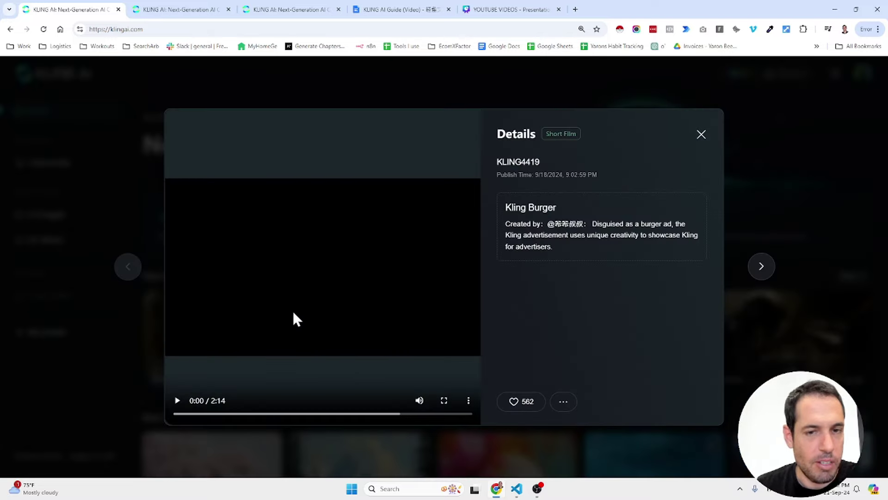
left_click(448, 399)
left_click(25, 472)
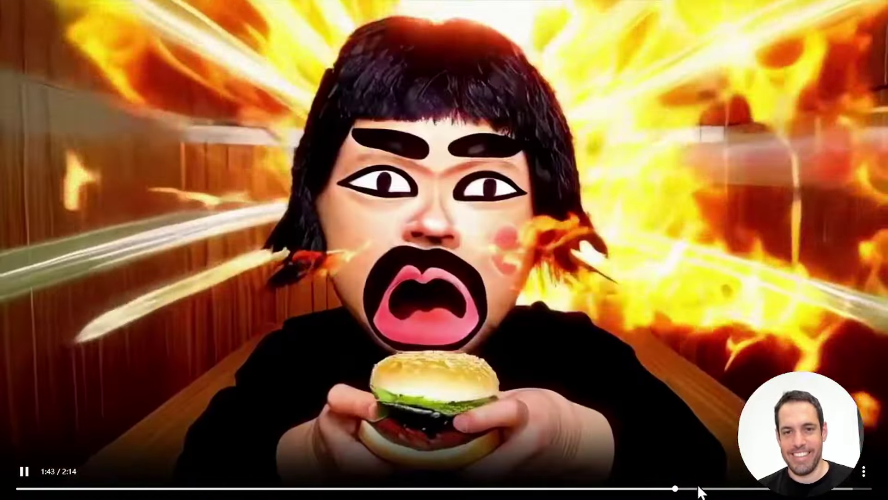
left_click(746, 488)
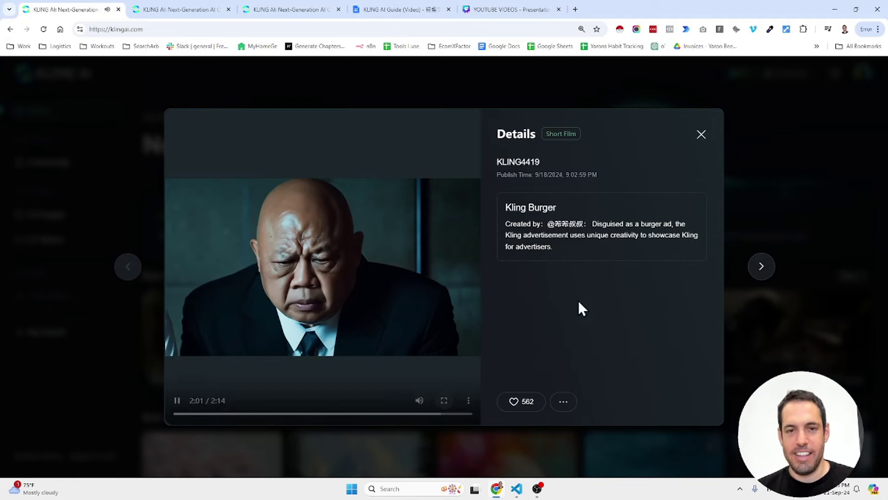
left_click(702, 135)
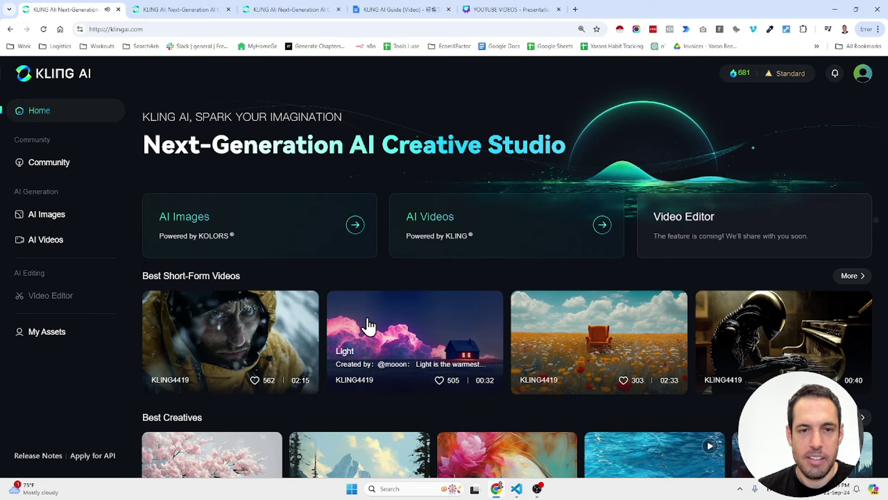
left_click(401, 323)
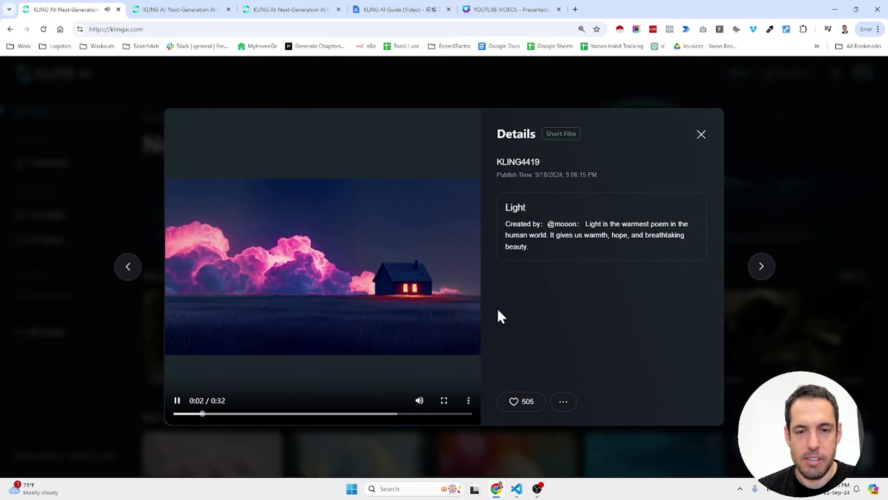
left_click(443, 400)
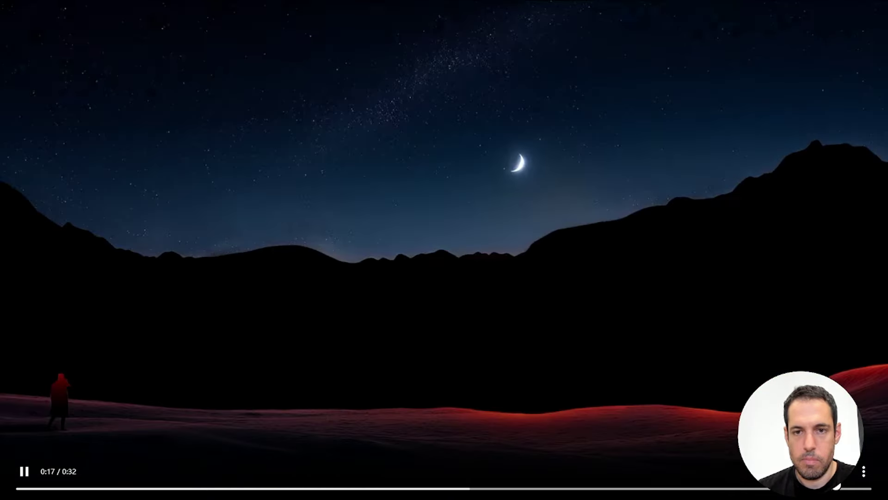
key("Escape")
left_click(702, 140)
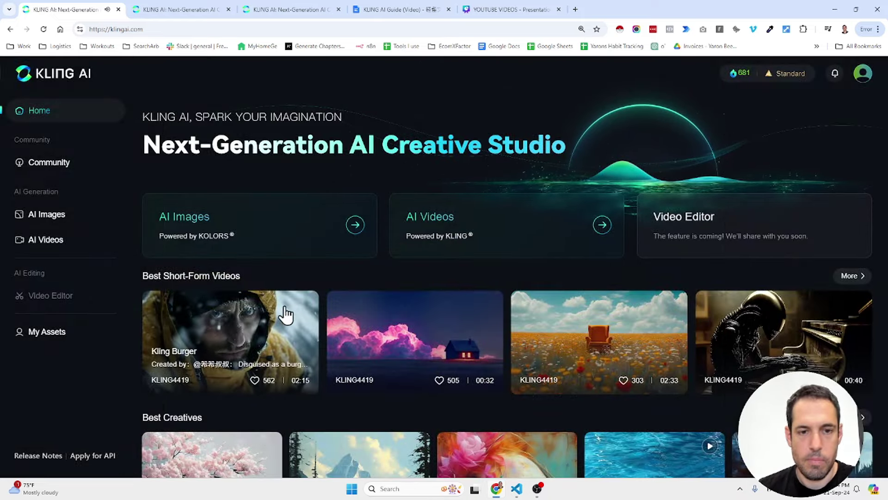
left_click(498, 489)
left_click(498, 490)
left_click(244, 328)
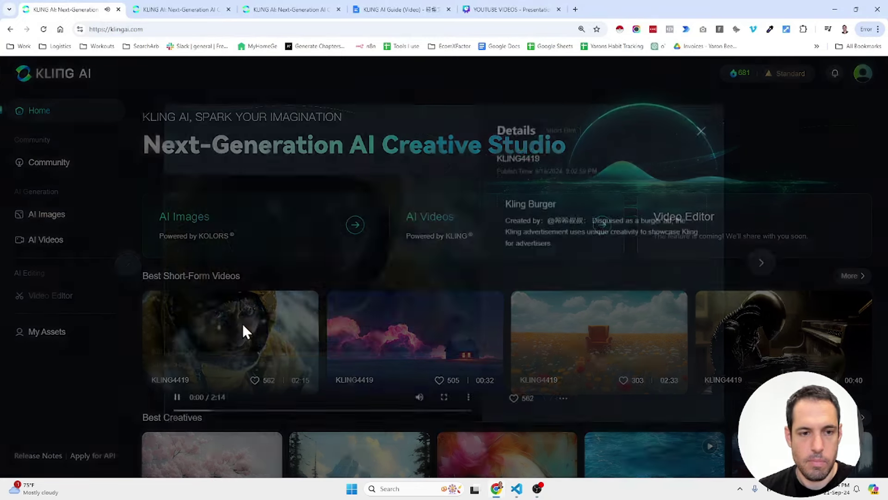
left_click(178, 400)
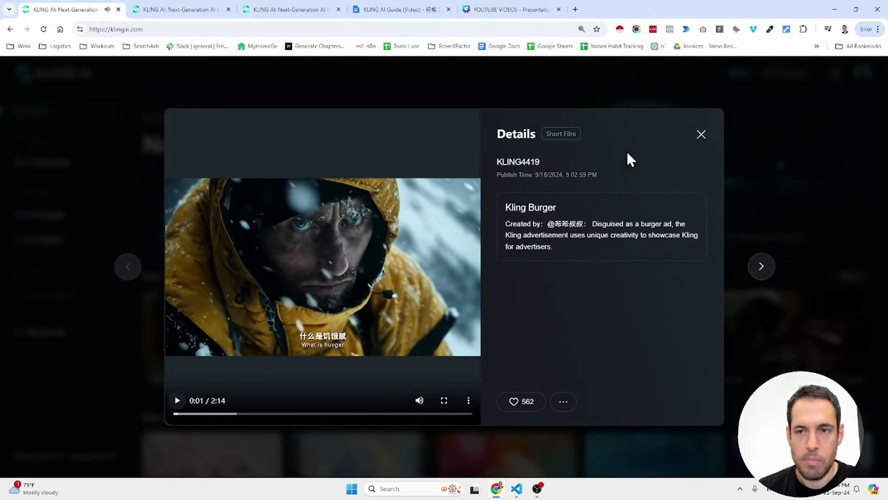
left_click(711, 138)
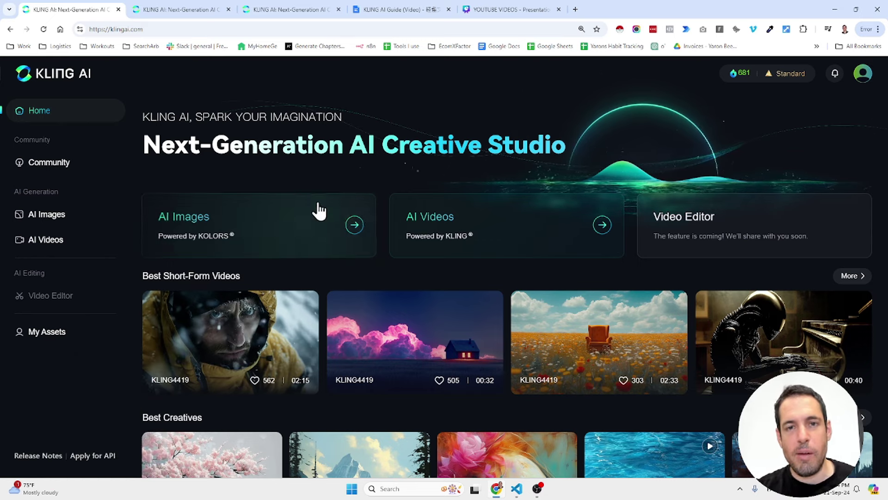
Switch to the KLING AI Guide (Video) document and zoom its Prompt formula box to 150%
left_click(409, 13)
scroll(394, 313, "up", 15)
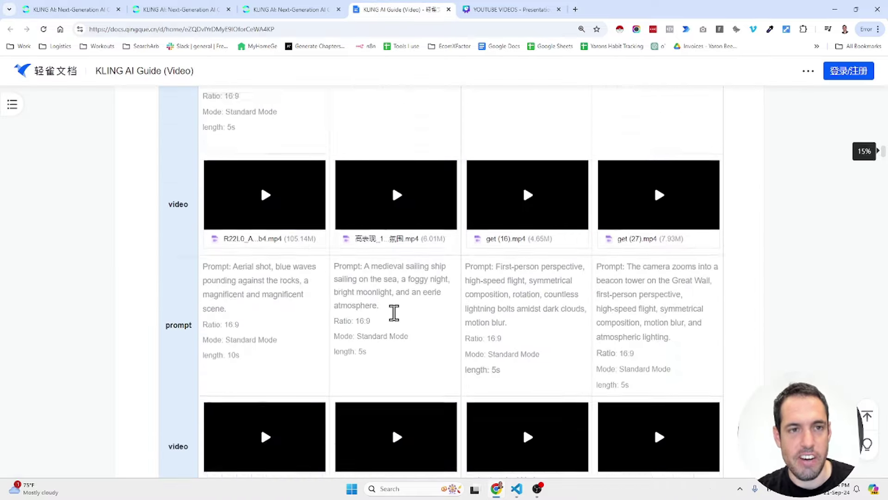
scroll(394, 313, "up", 5)
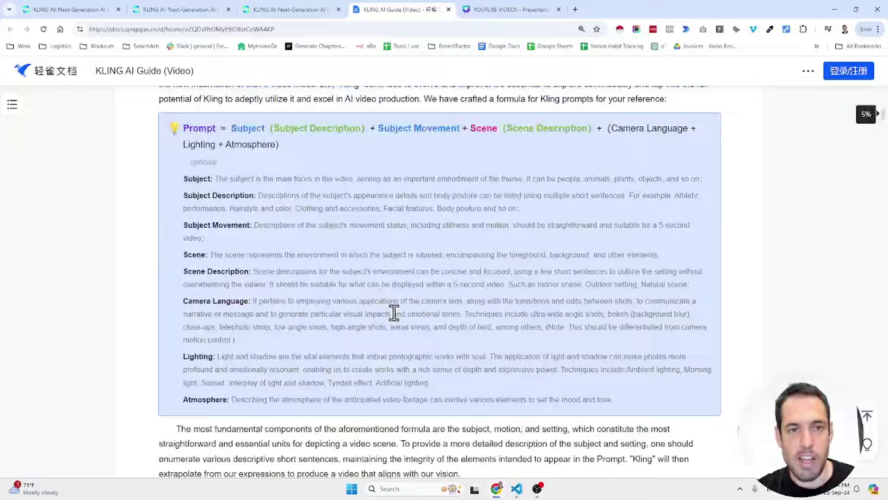
key("ctrl+plus")
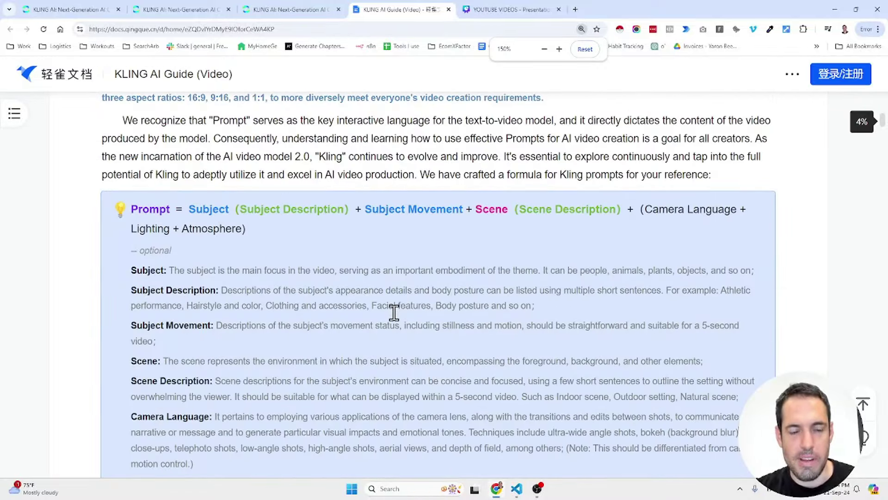
Read through the prompt formula explanation down to the giant-panda café example
scroll(394, 313, "down", 1)
scroll(391, 254, "up", 1)
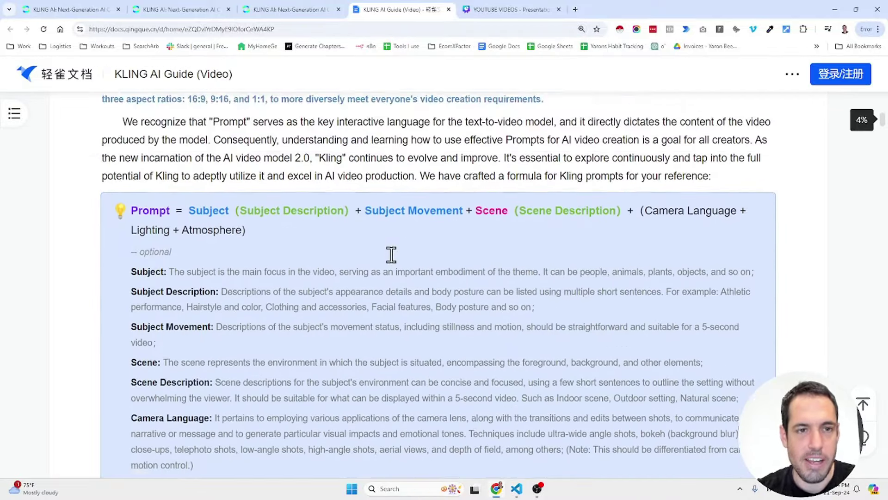
scroll(392, 255, "down", 1)
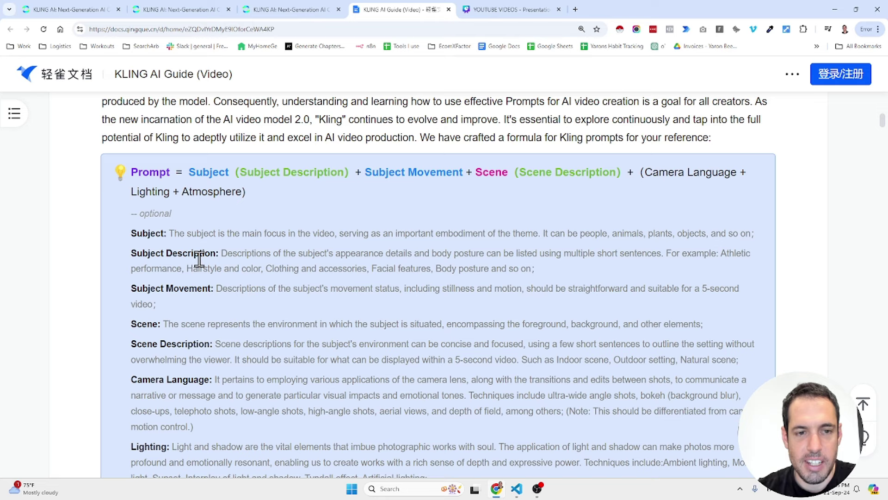
scroll(192, 293, "down", 1)
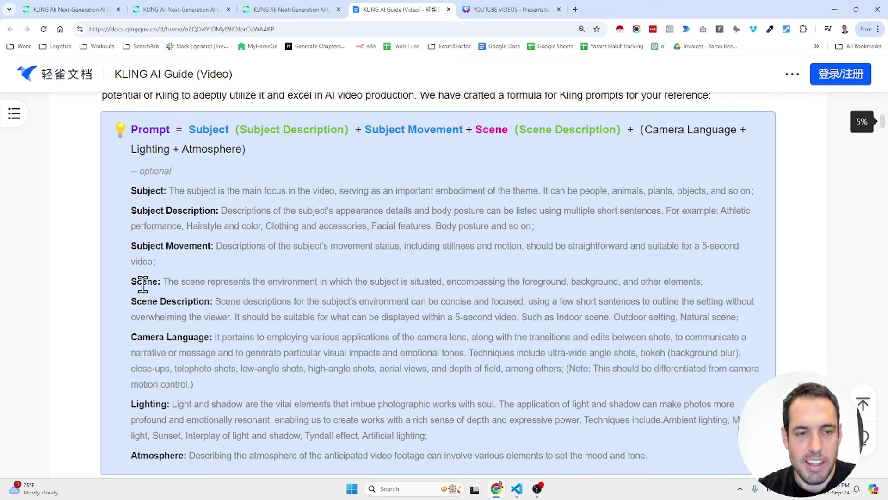
scroll(172, 303, "down", 1)
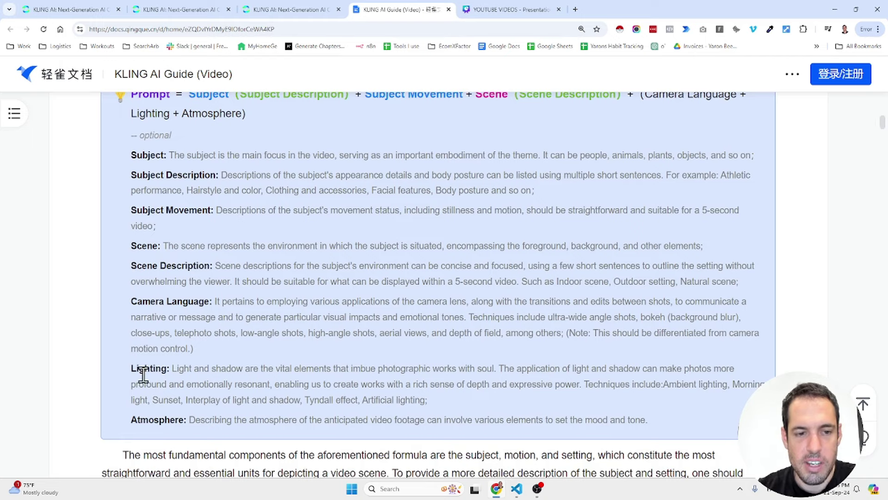
scroll(143, 373, "down", 1)
scroll(151, 369, "down", 4)
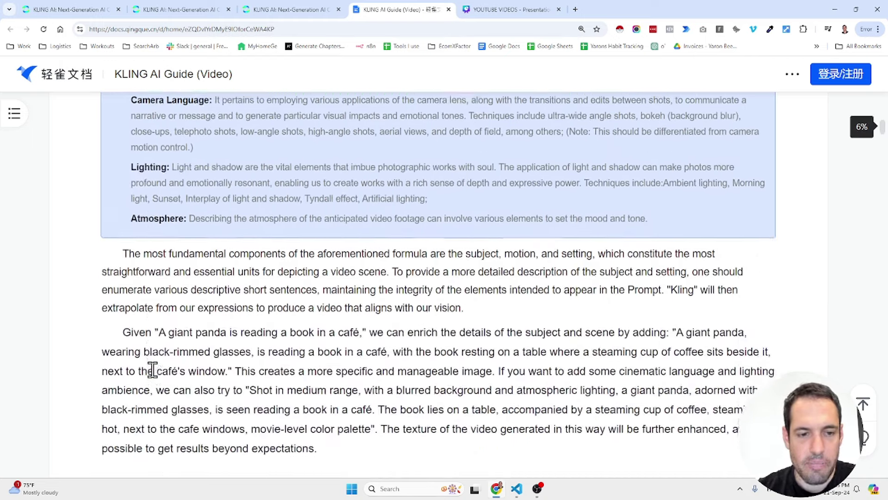
Rewind the first panda café clip to its start and play it
scroll(153, 370, "down", 9)
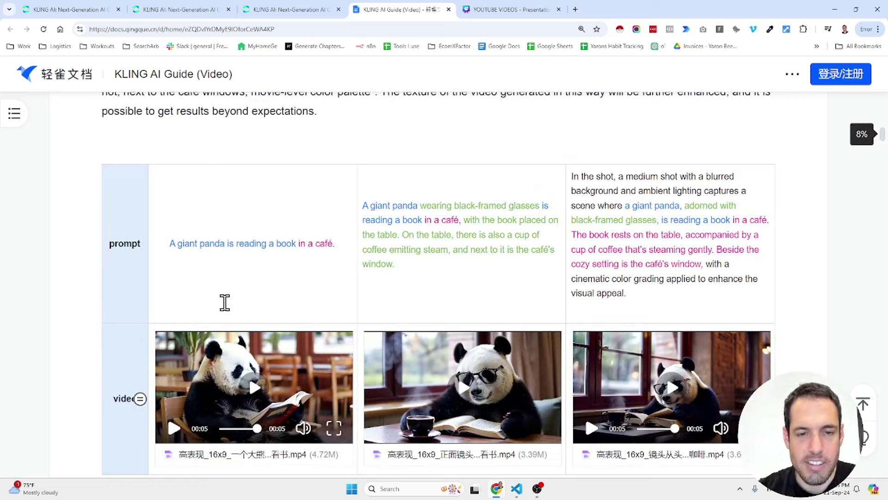
scroll(225, 302, "down", 1)
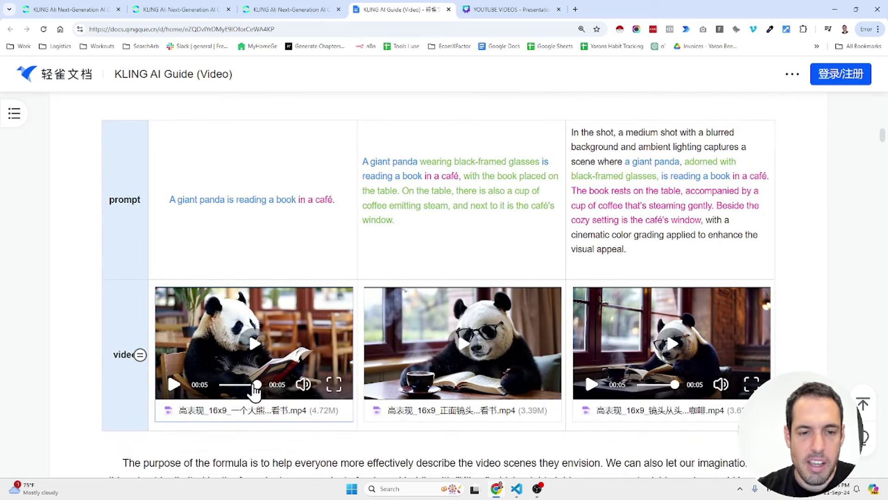
left_click_drag(257, 394, 198, 393)
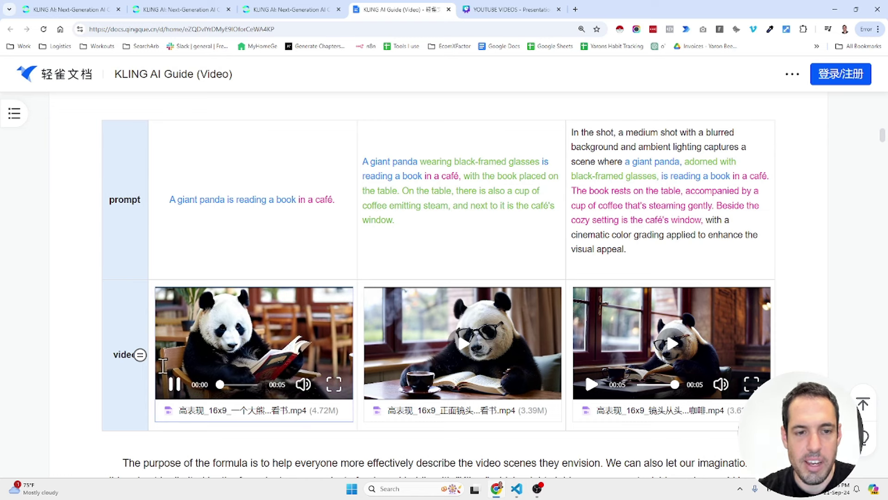
left_click(173, 389)
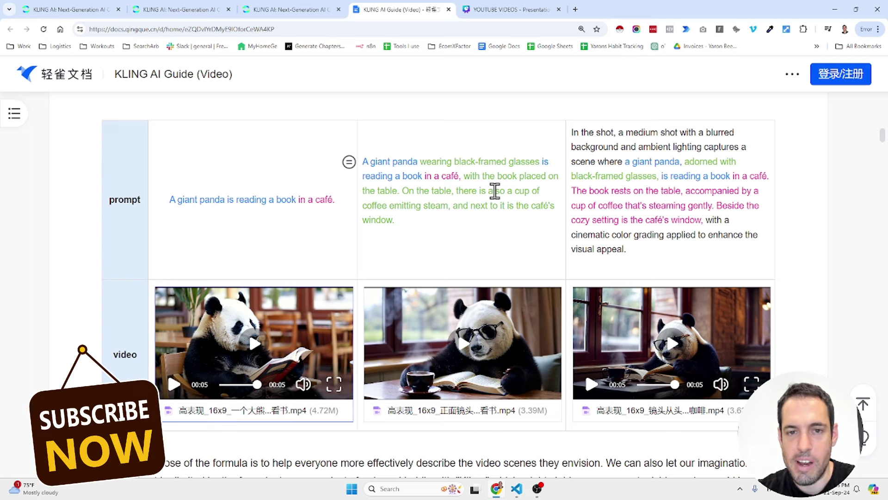
Zoom the page to 175% and replay the middle panda clip with glasses
key("ctrl+plus")
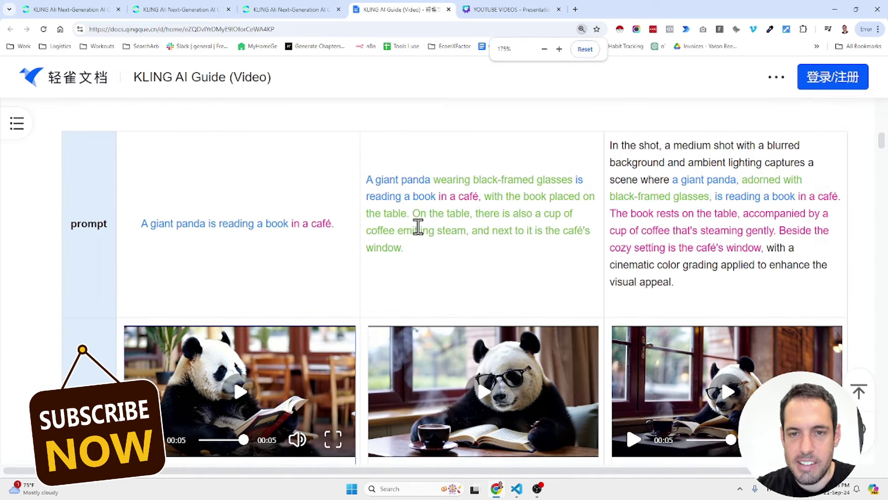
scroll(417, 226, "down", 2)
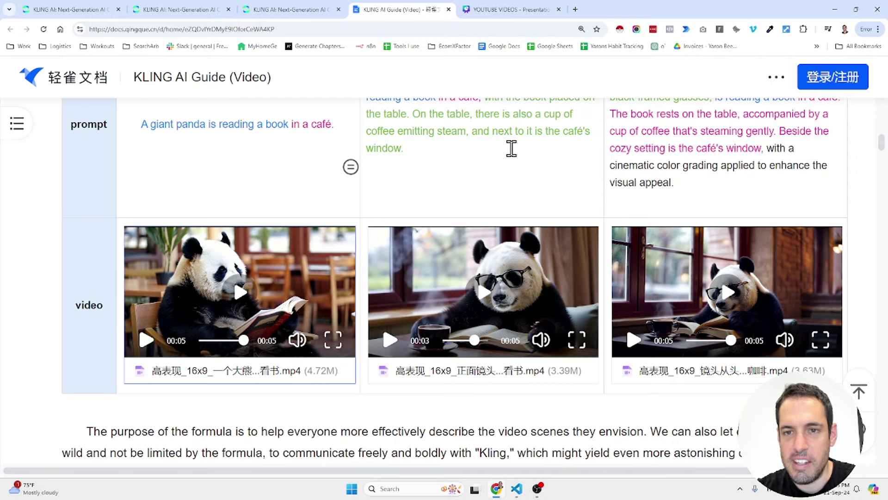
scroll(416, 208, "up", 1)
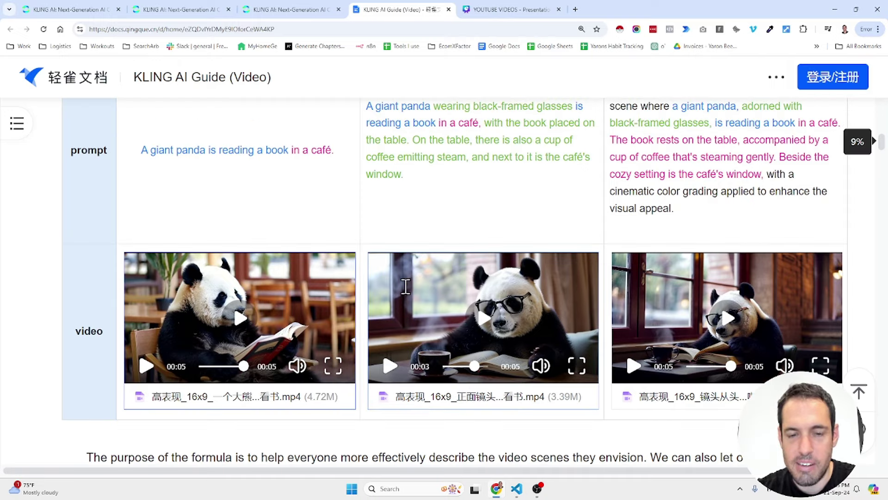
left_click(443, 366)
left_click(391, 368)
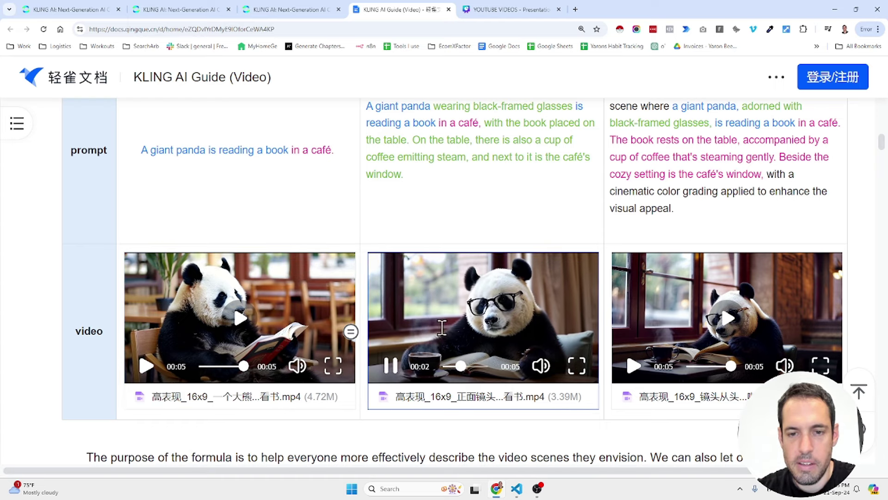
Review the prompt table and play the third panda café clip
scroll(697, 271, "up", 2)
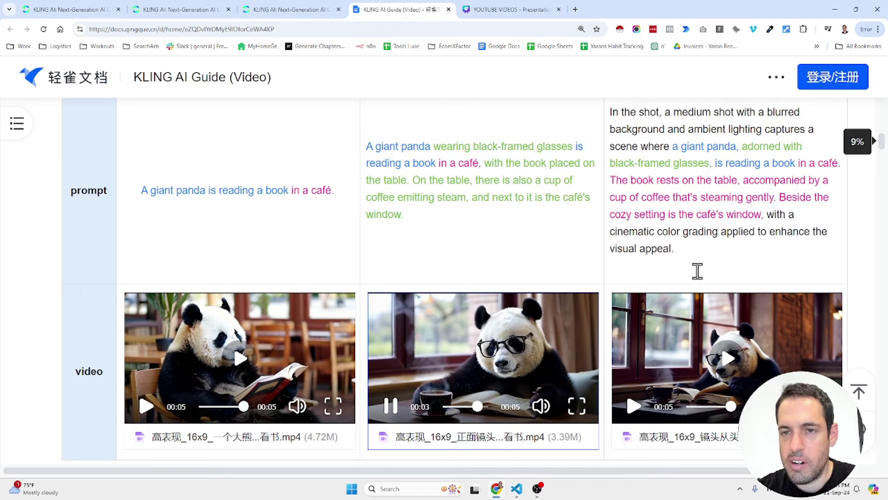
scroll(697, 271, "up", 1)
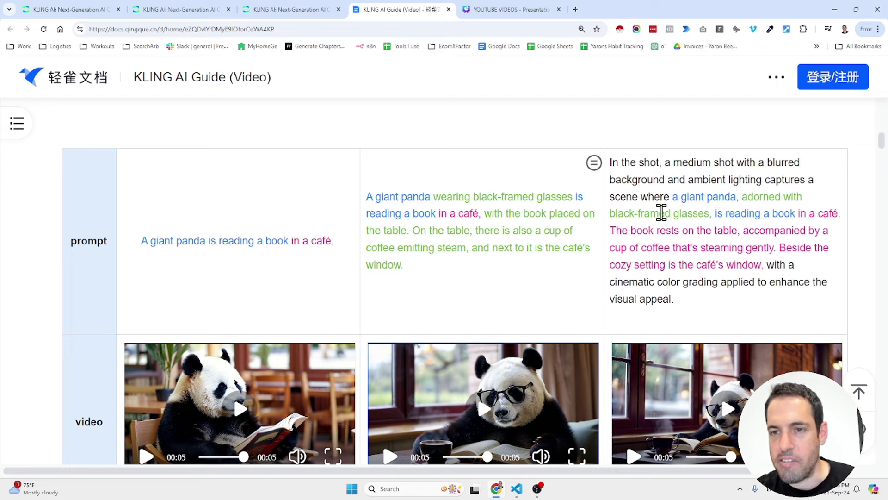
scroll(680, 213, "down", 1)
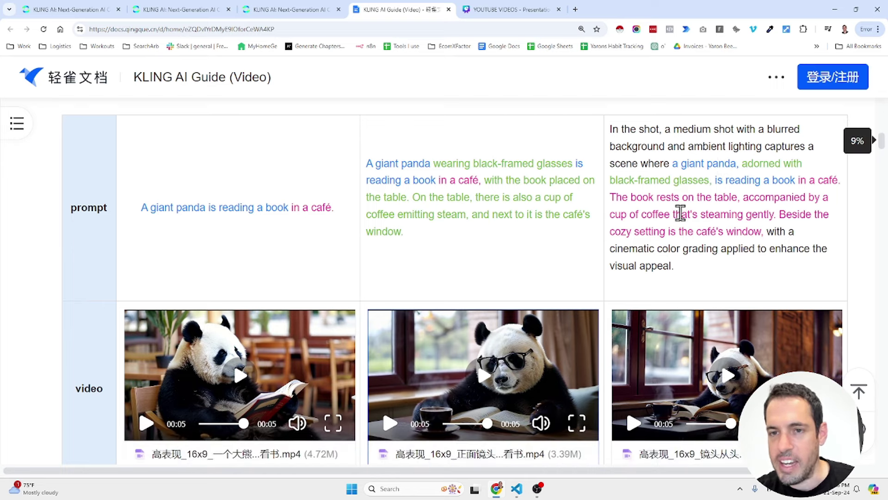
scroll(680, 212, "down", 1)
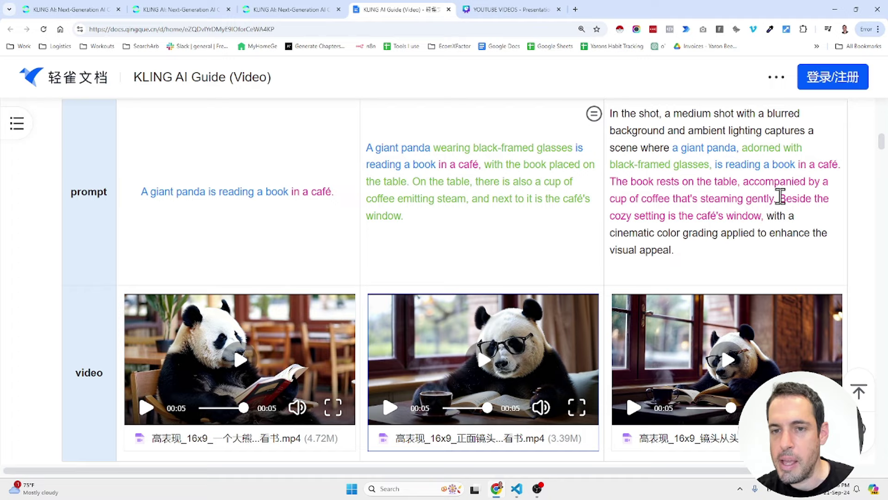
scroll(781, 197, "down", 1)
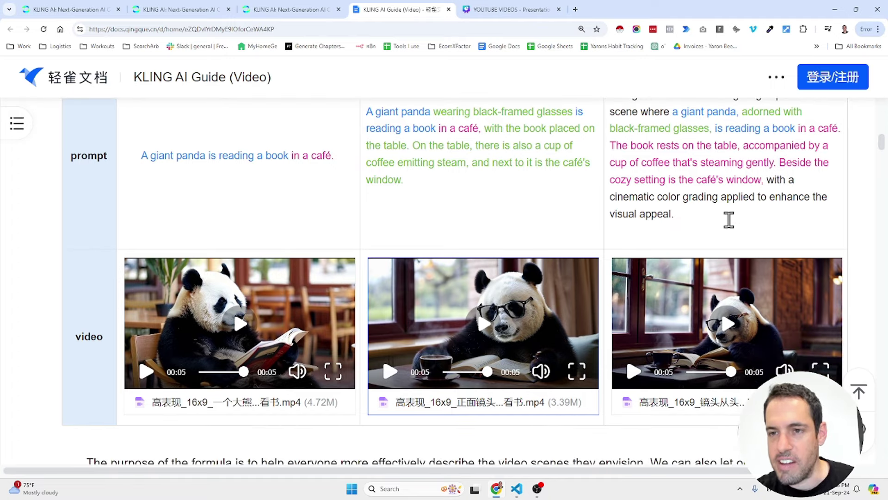
scroll(729, 220, "down", 1)
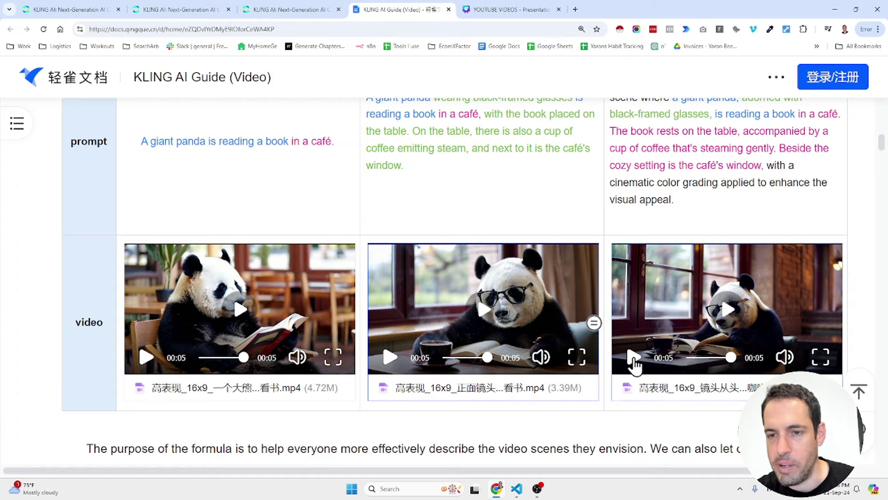
left_click(634, 357)
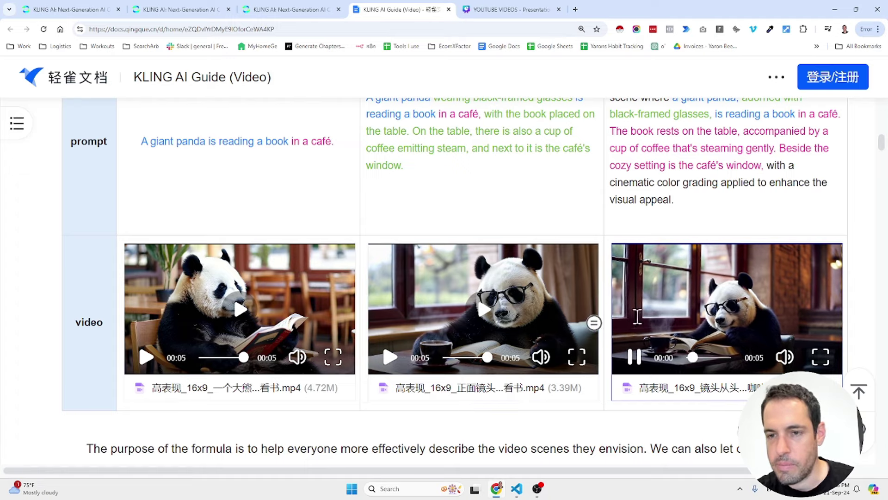
scroll(646, 308, "down", 1)
Restart the hot pot panda clip in the high-quality examples section
scroll(647, 308, "down", 8)
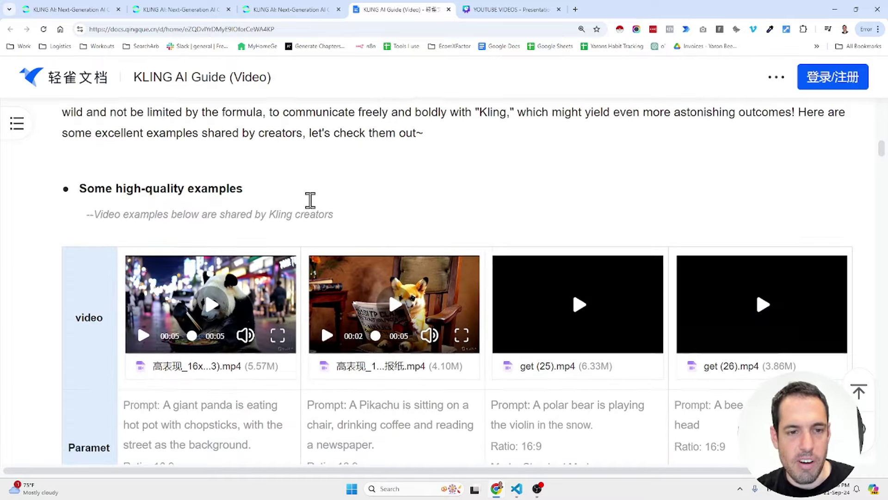
scroll(241, 231, "down", 2)
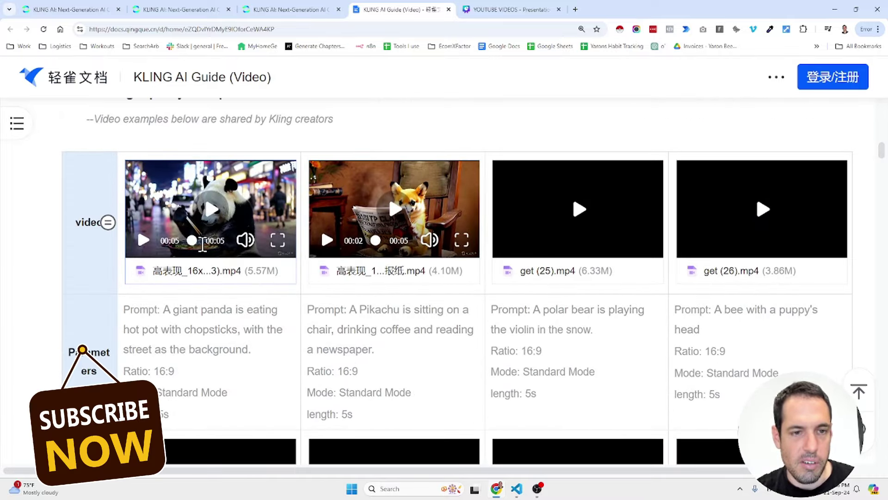
left_click(191, 250)
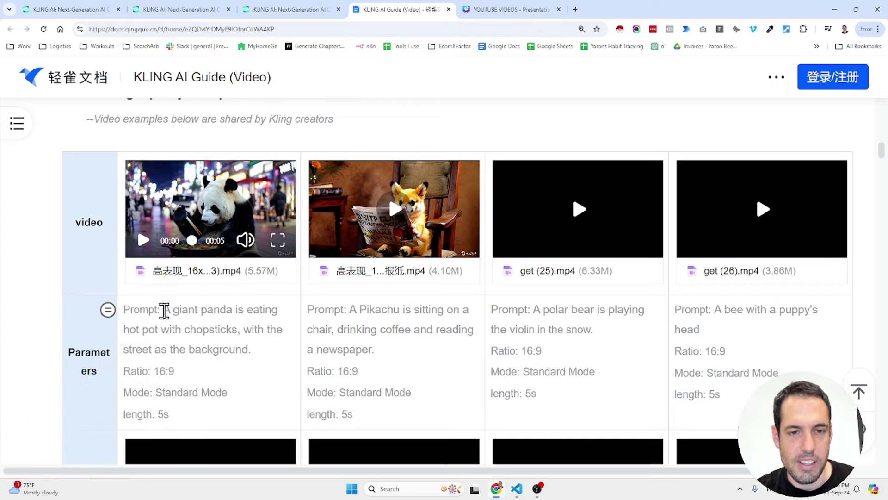
Play the Pikachu newspaper clip, then pause it
scroll(170, 312, "down", 2)
scroll(323, 308, "up", 1)
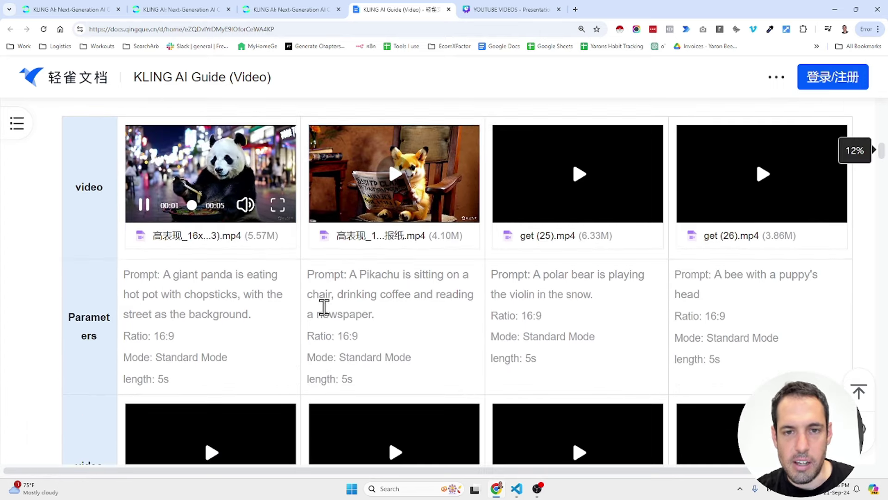
left_click(396, 175)
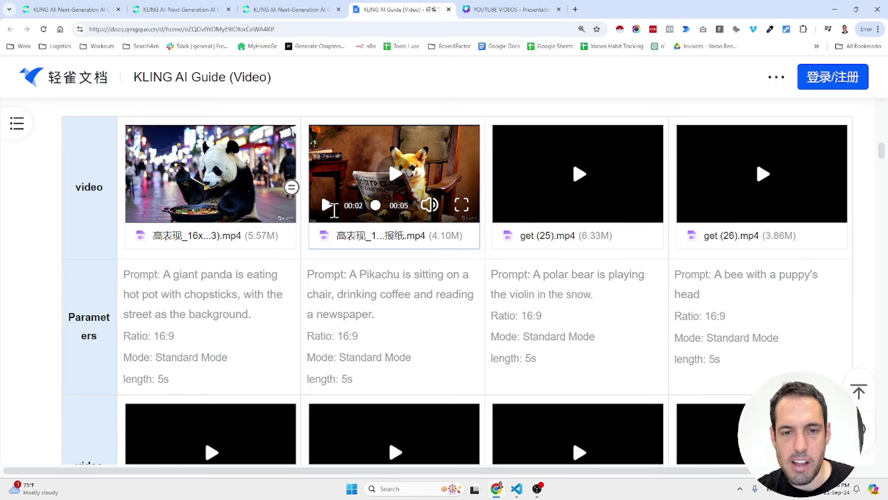
left_click(328, 210)
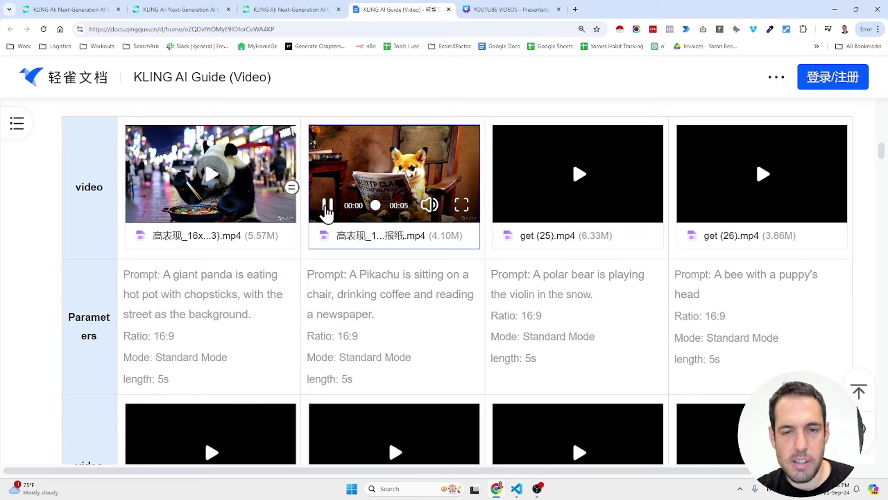
left_click(327, 208)
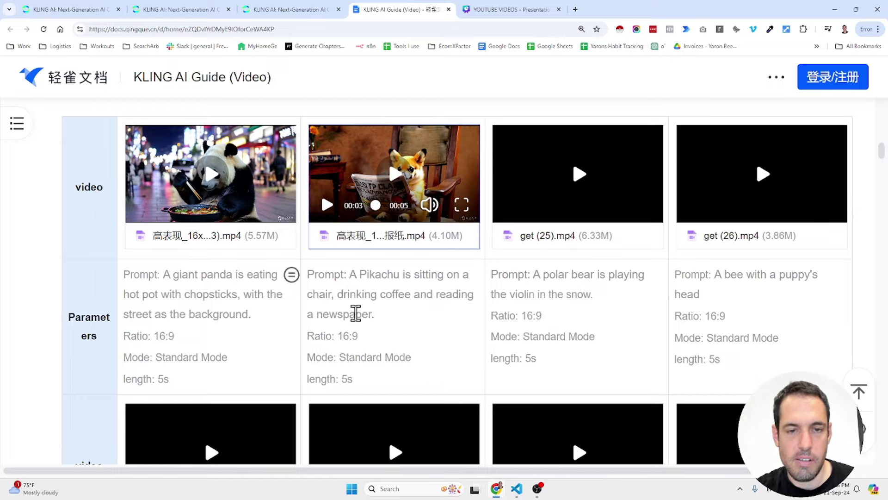
scroll(356, 313, "down", 20)
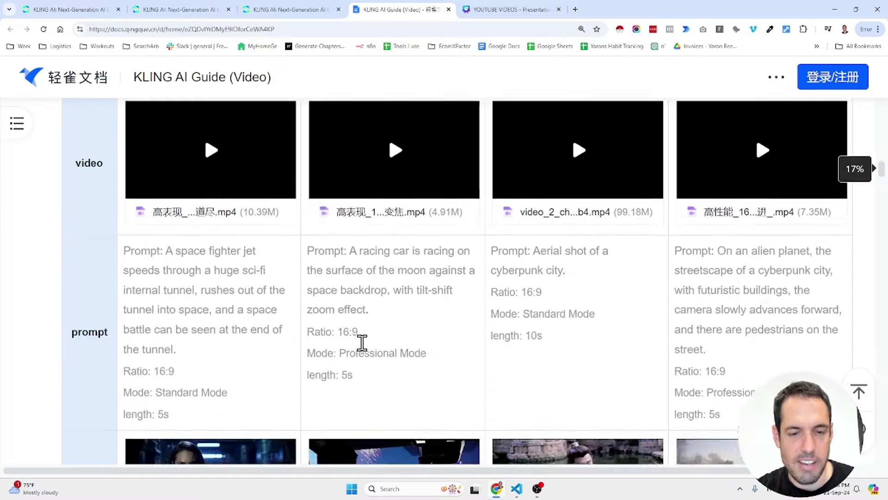
Scroll past the example tables to read the Tips for writing prompts list
scroll(363, 343, "down", 12)
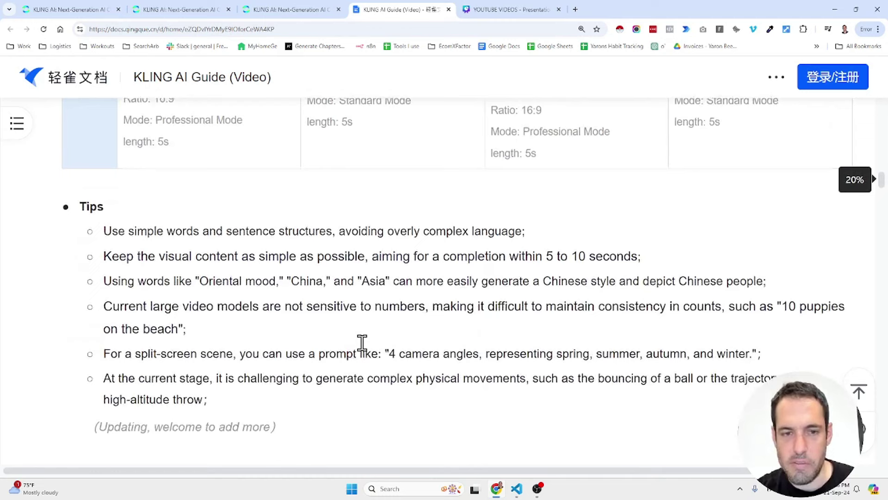
scroll(363, 342, "down", 3)
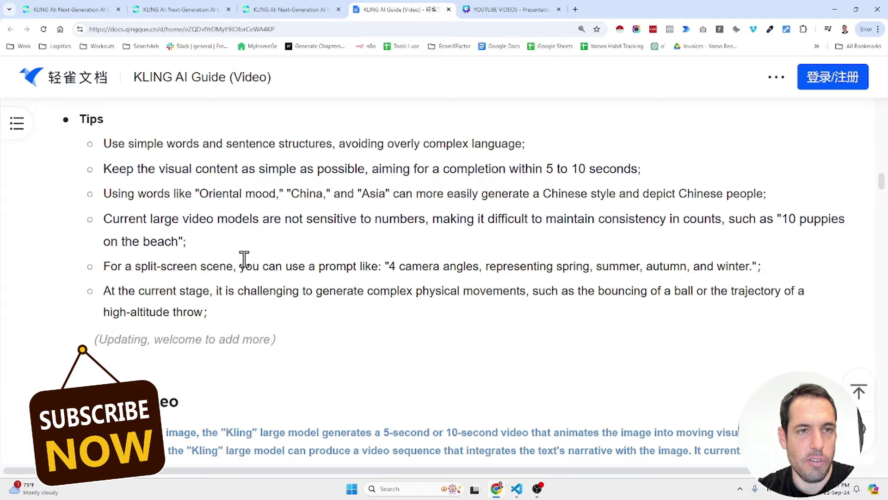
scroll(226, 192, "down", 5)
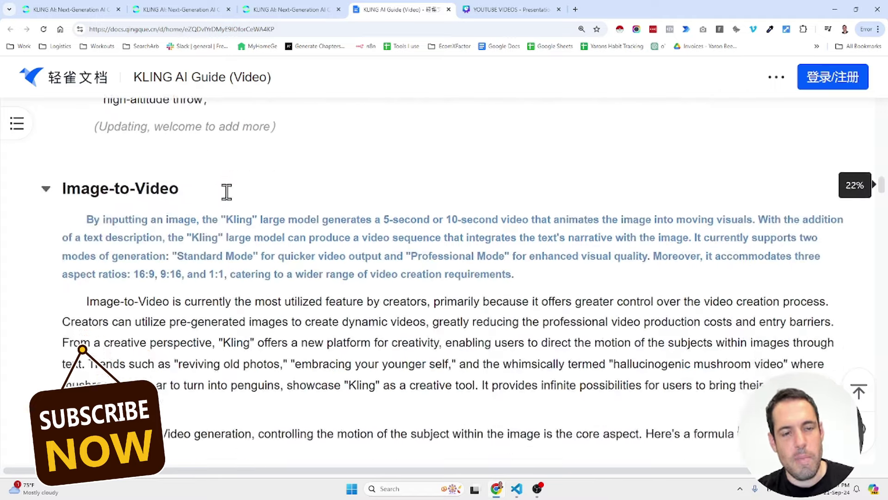
scroll(226, 192, "up", 6)
left_click(183, 8)
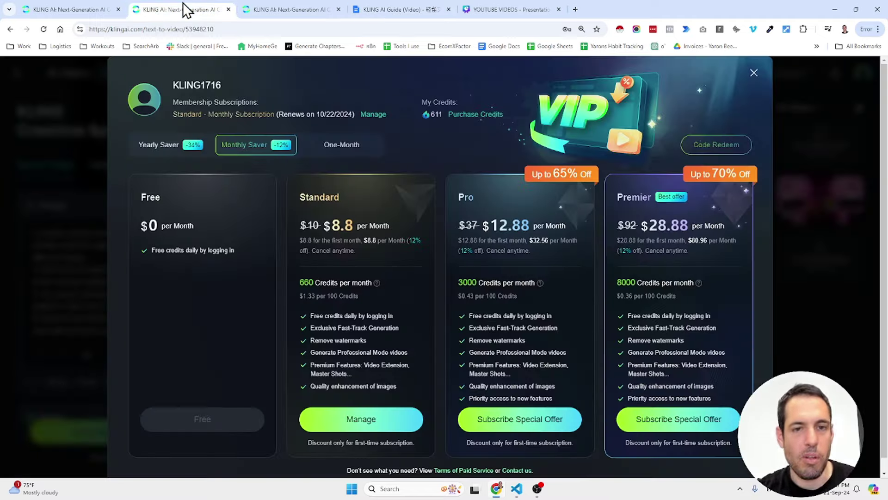
left_click(298, 10)
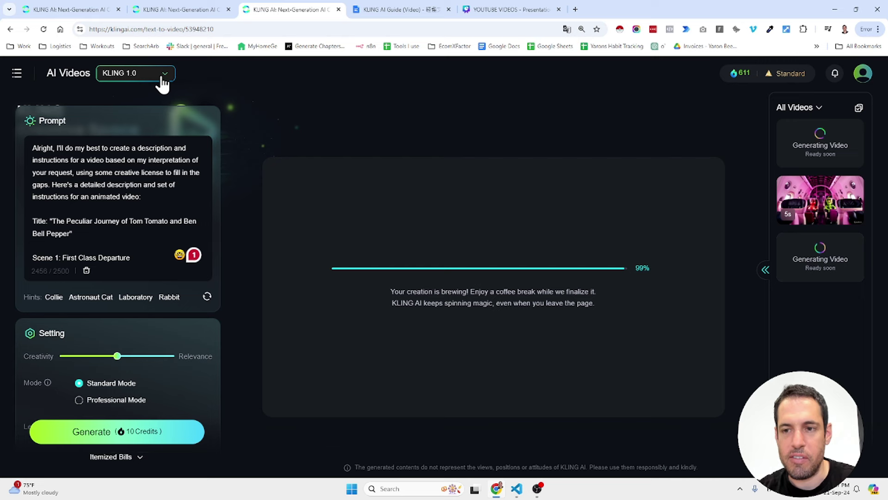
left_click(138, 85)
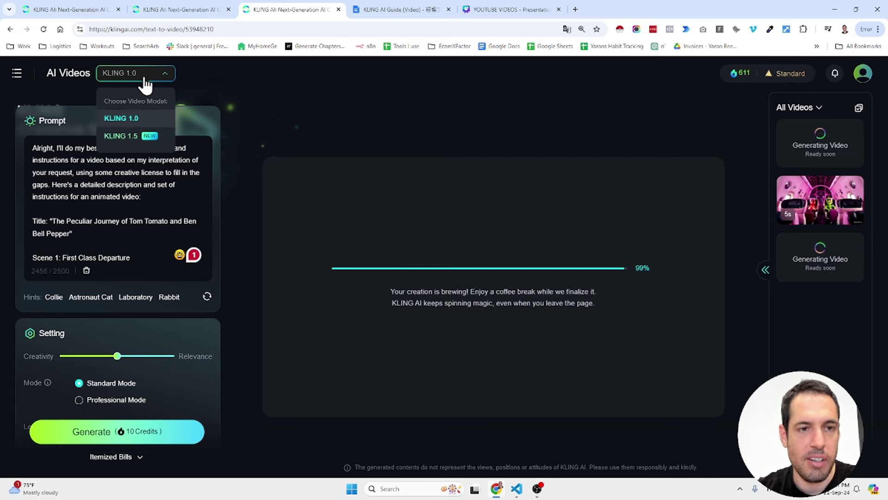
left_click(146, 84)
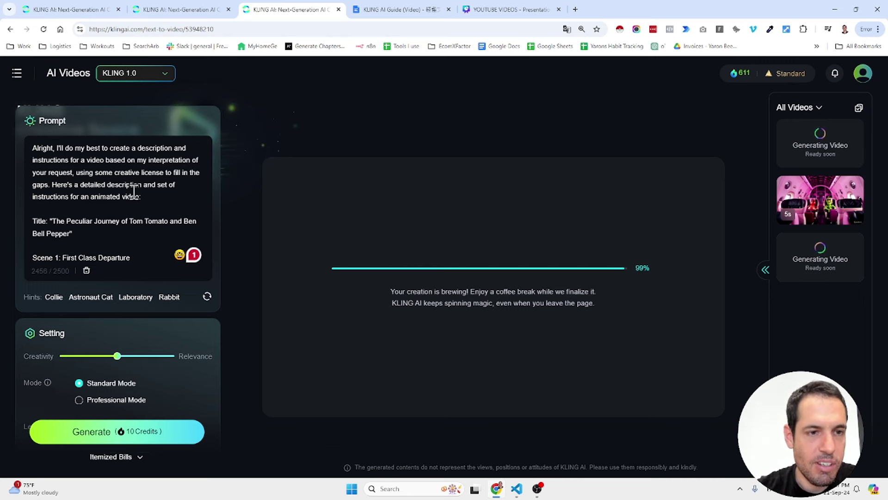
scroll(118, 226, "down", 4)
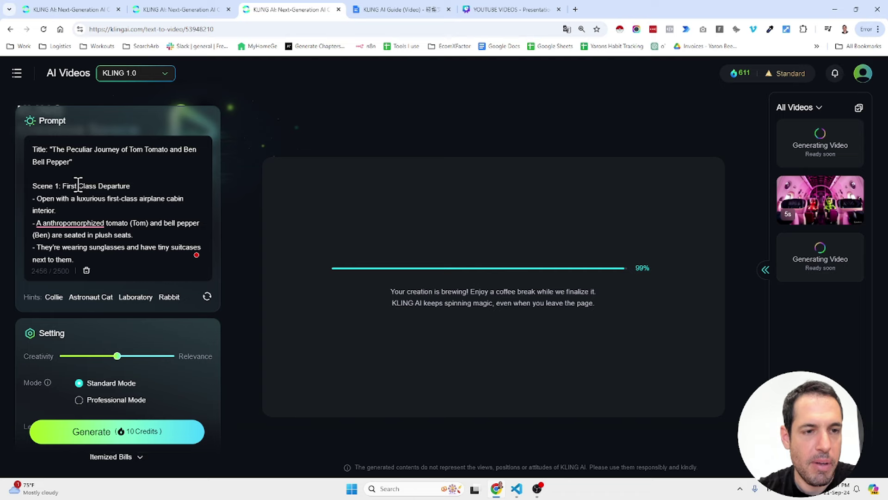
key("ctrl+plus")
key("ctrl+plus")
key("ctrl+plus")
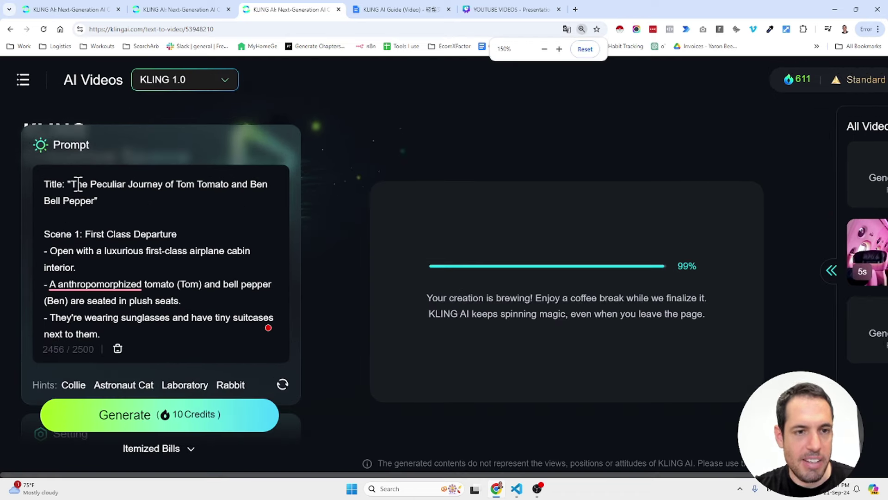
scroll(79, 184, "down", 2)
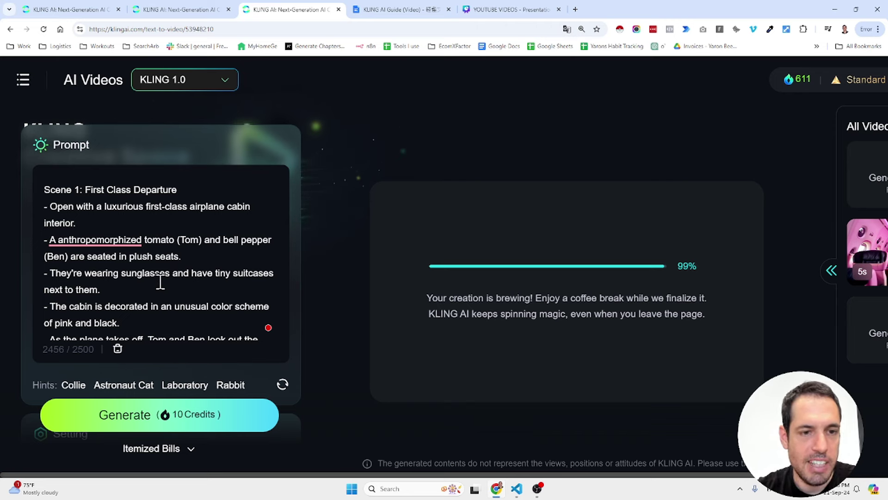
scroll(160, 281, "down", 2)
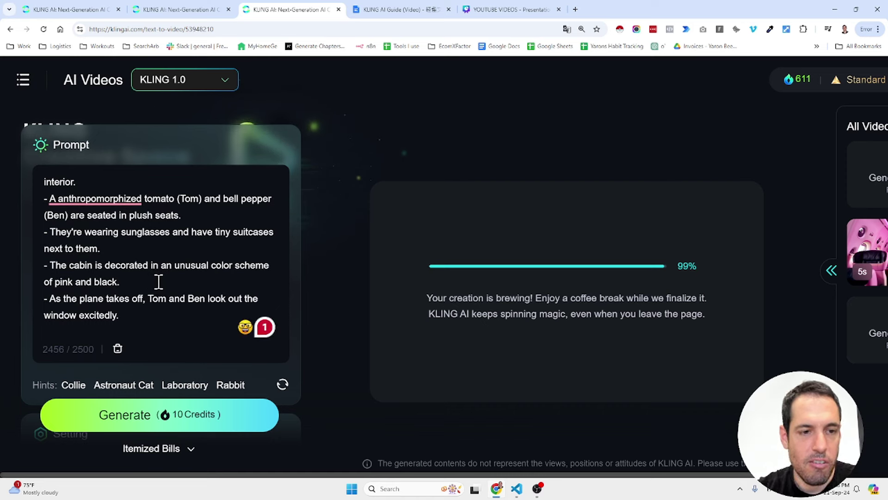
scroll(159, 282, "down", 1)
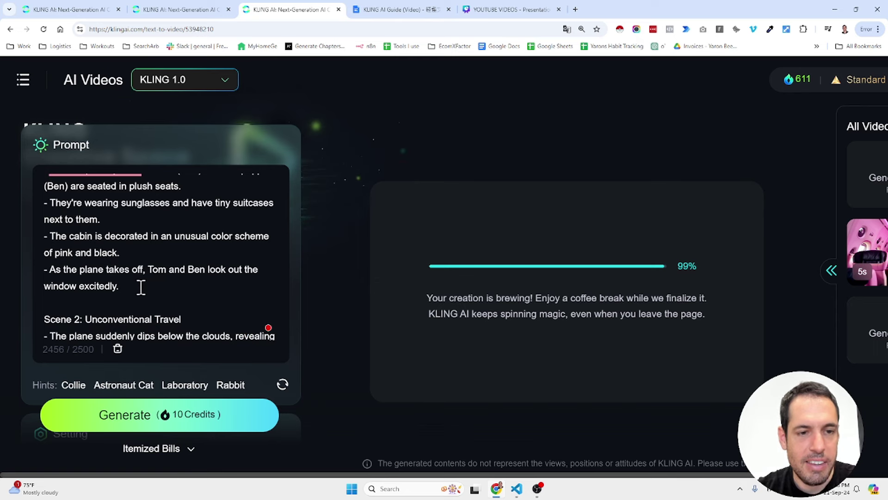
scroll(176, 287, "down", 3)
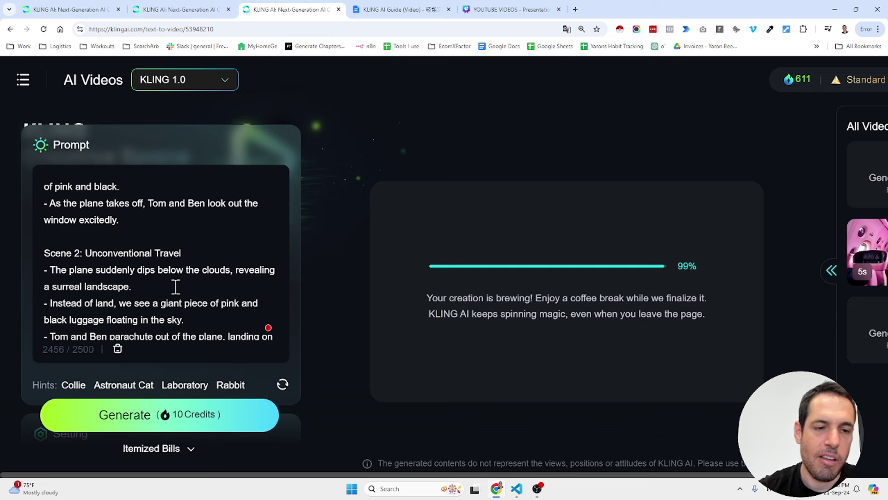
scroll(176, 287, "down", 6)
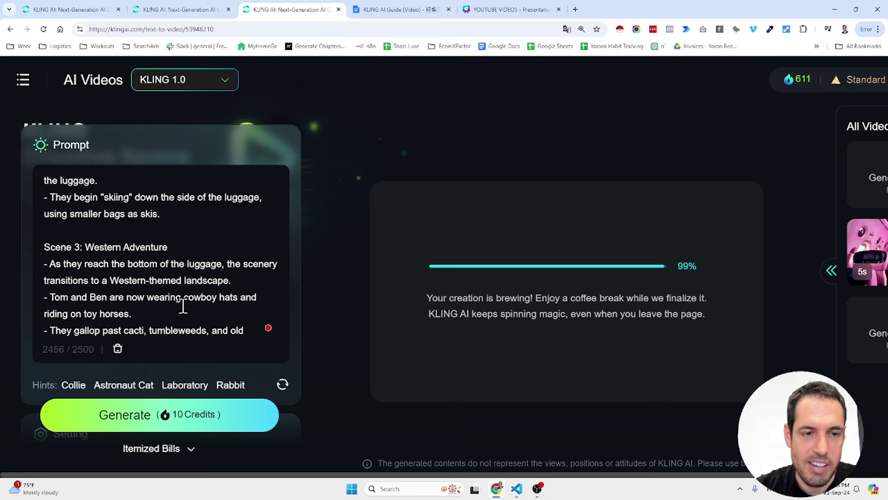
scroll(183, 305, "down", 10)
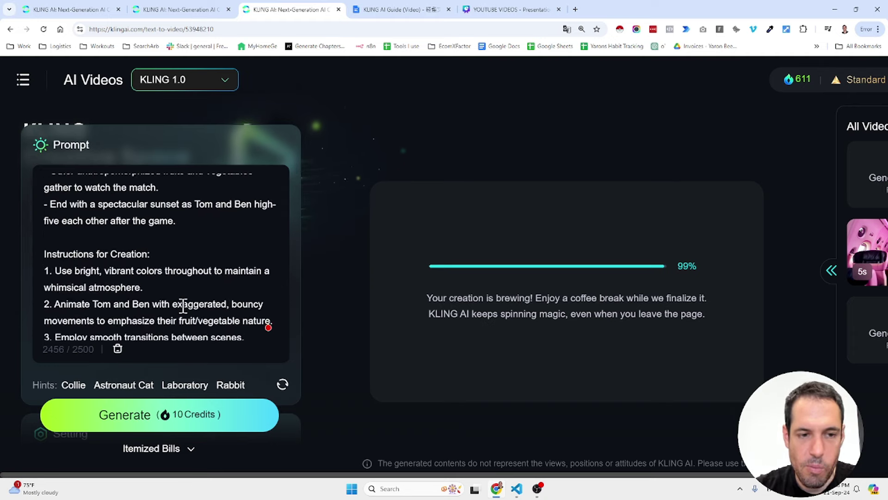
scroll(183, 306, "down", 5)
scroll(183, 306, "up", 3)
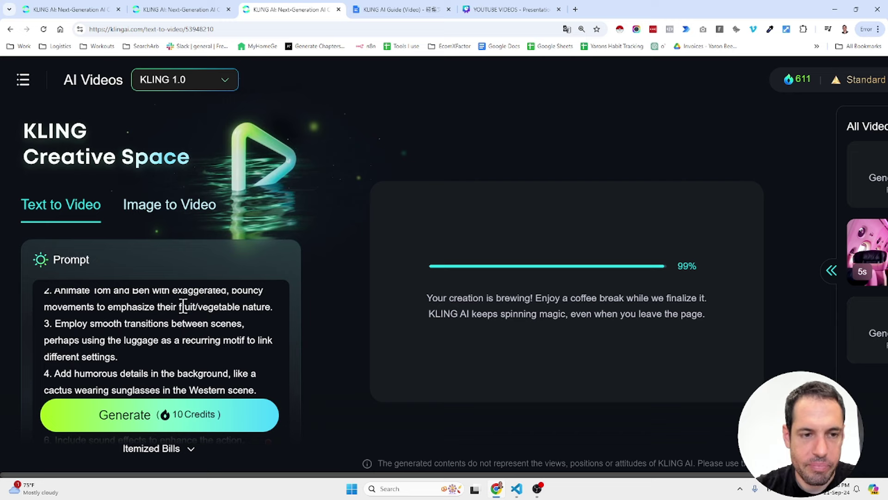
scroll(183, 306, "up", 3)
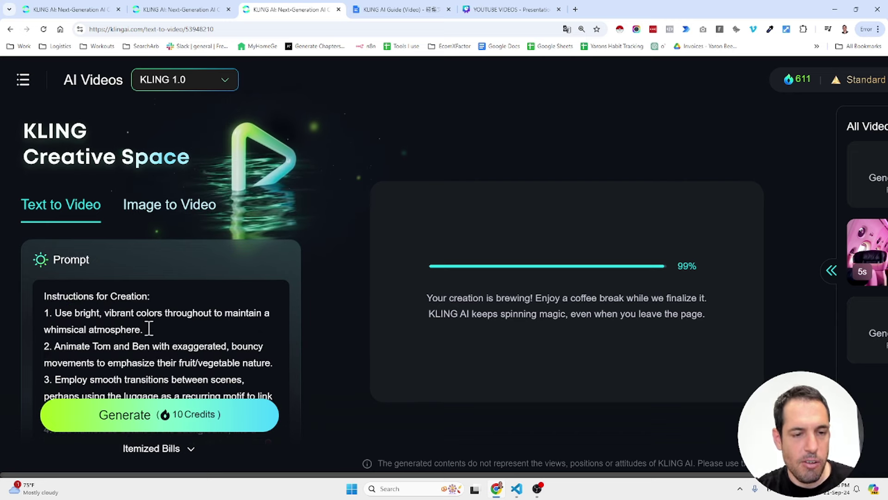
scroll(149, 328, "down", 2)
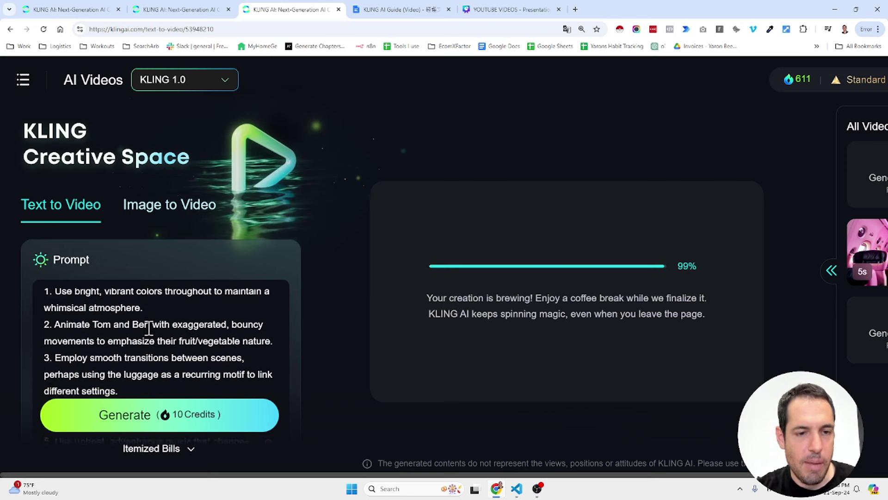
scroll(149, 329, "down", 1)
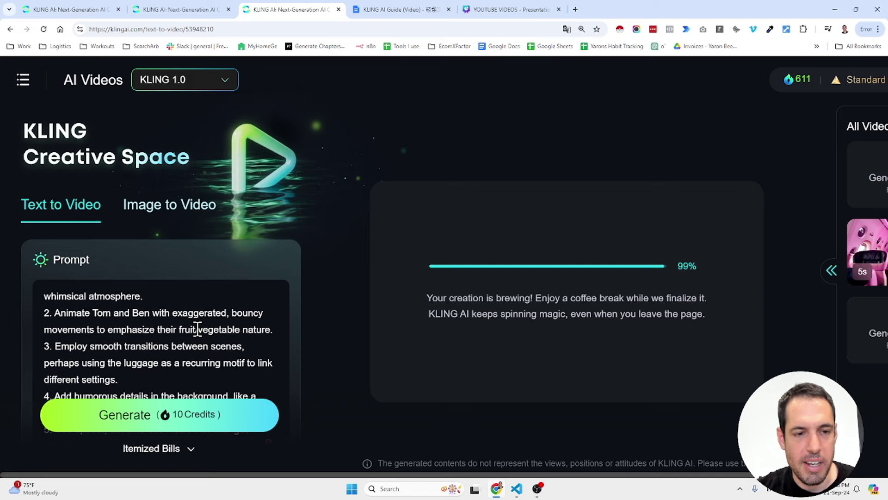
scroll(198, 329, "down", 1)
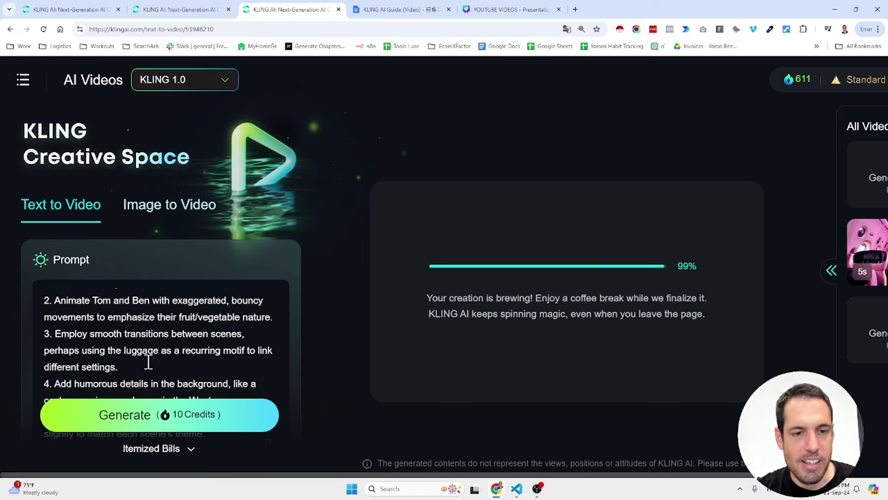
scroll(148, 362, "down", 2)
scroll(199, 366, "down", 1)
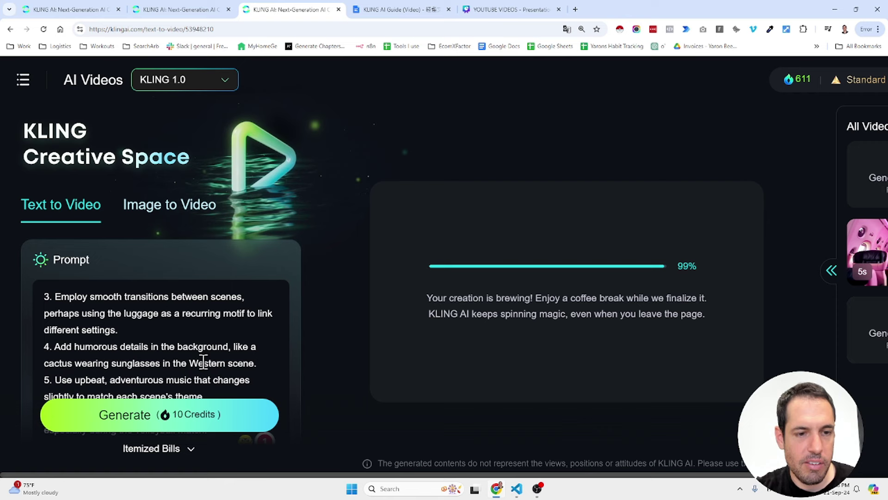
scroll(202, 366, "down", 2)
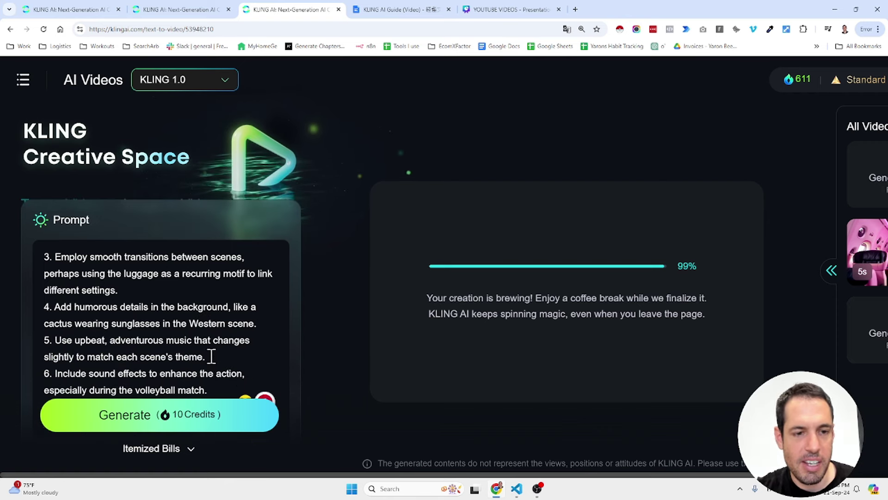
scroll(210, 356, "down", 3)
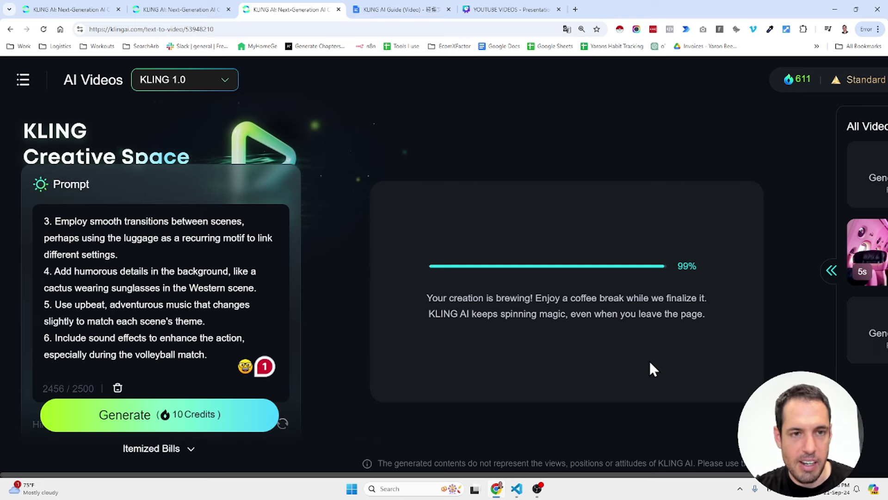
key("ctrl+minus")
key("ctrl+minus")
key("ctrl+minus")
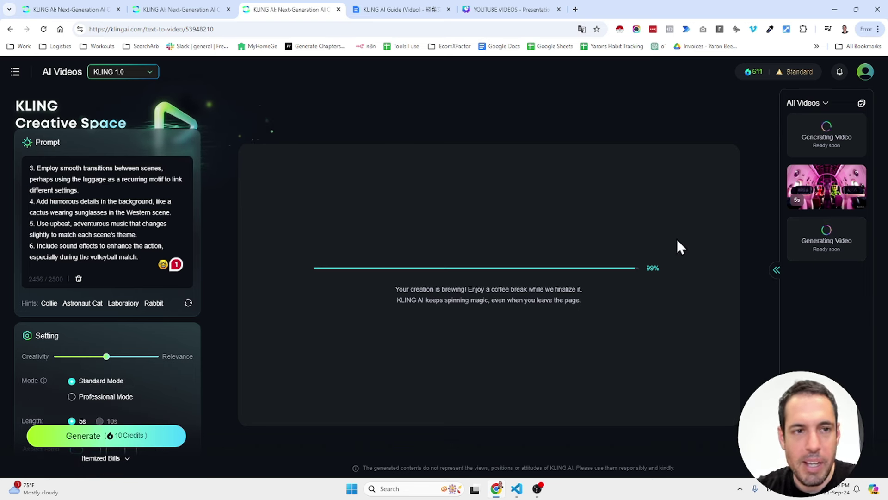
left_click(141, 73)
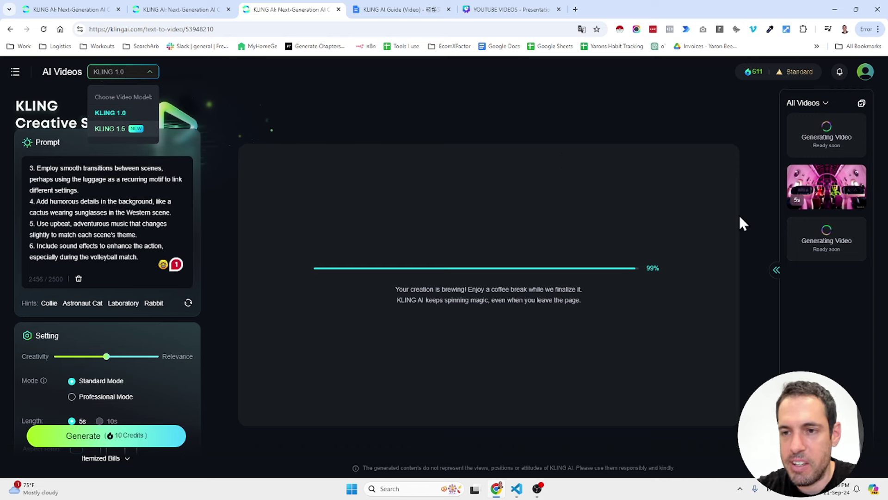
left_click(824, 334)
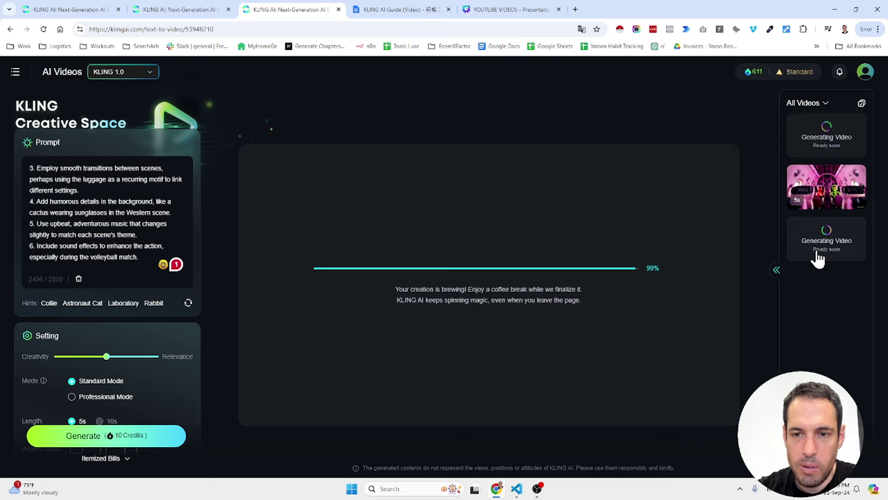
Open the finished pink airplane cabin video, rewind it, and play it until 0:02
left_click(819, 210)
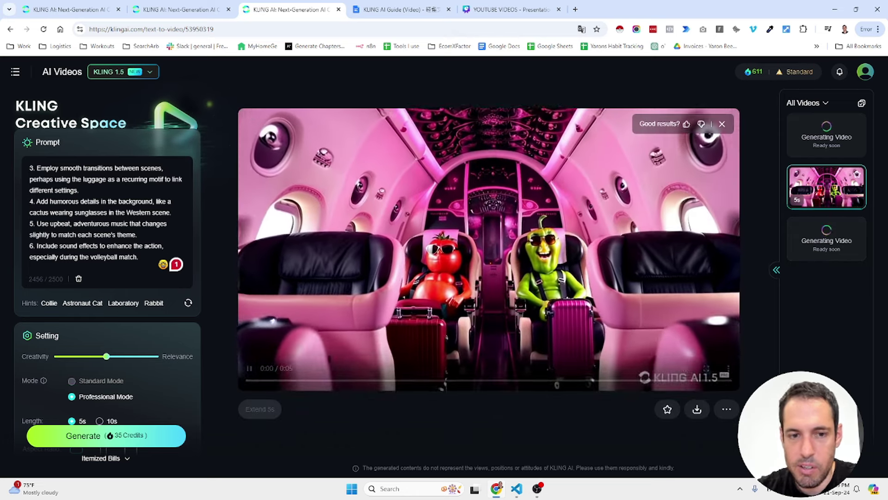
left_click_drag(259, 380, 237, 391)
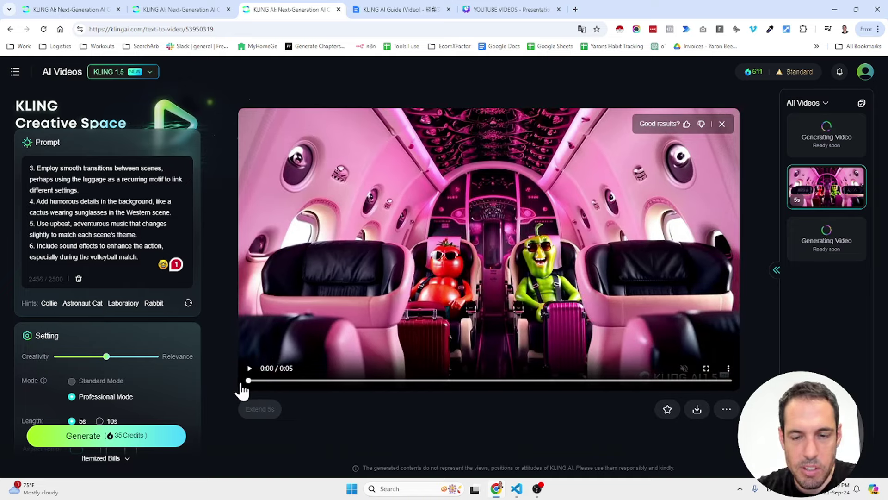
left_click(236, 384)
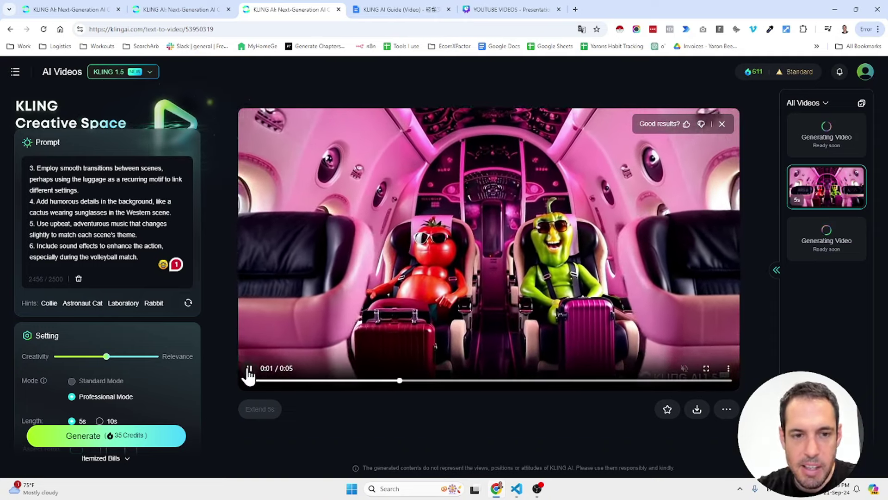
left_click(315, 218)
Scroll the Prompt box through Scene 2 and reset the video to 0:00
scroll(114, 218, "up", 15)
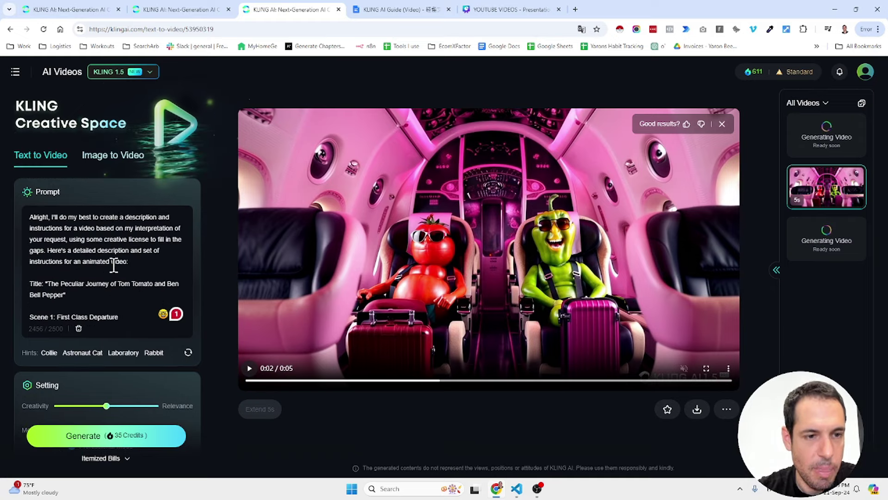
scroll(114, 266, "down", 5)
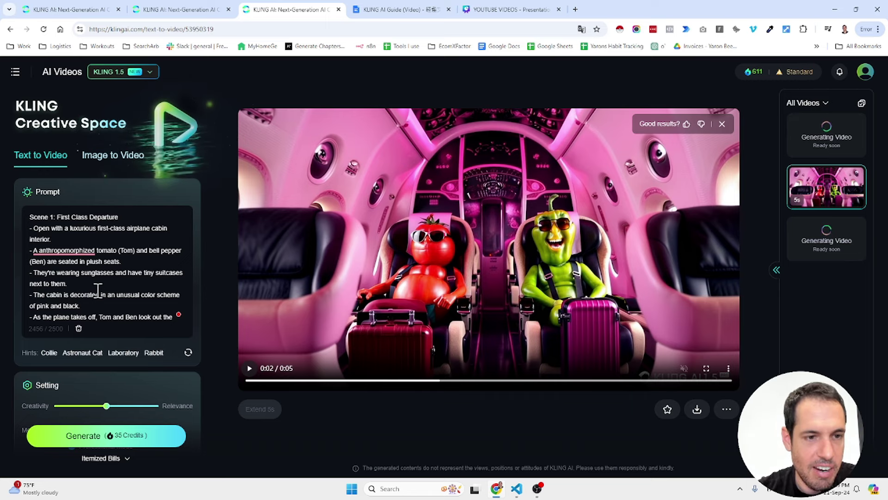
scroll(98, 294, "down", 1)
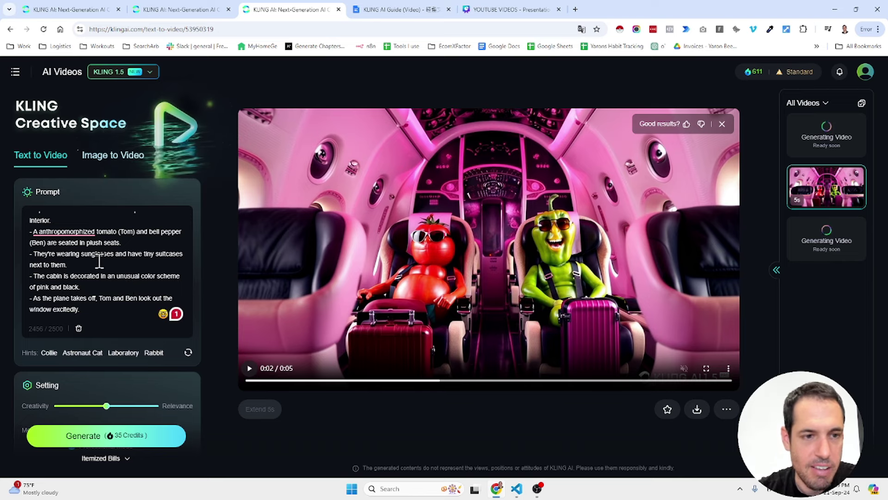
scroll(96, 266, "down", 2)
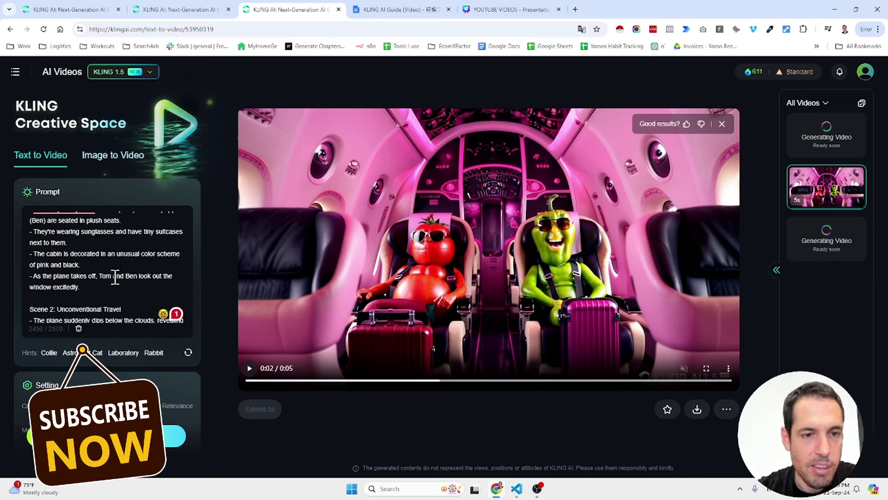
scroll(128, 283, "down", 2)
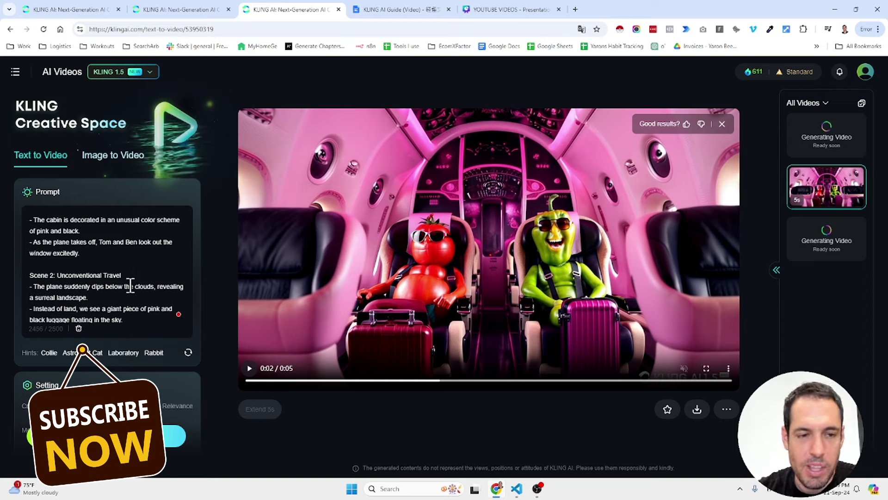
left_click(245, 381)
left_click(706, 368)
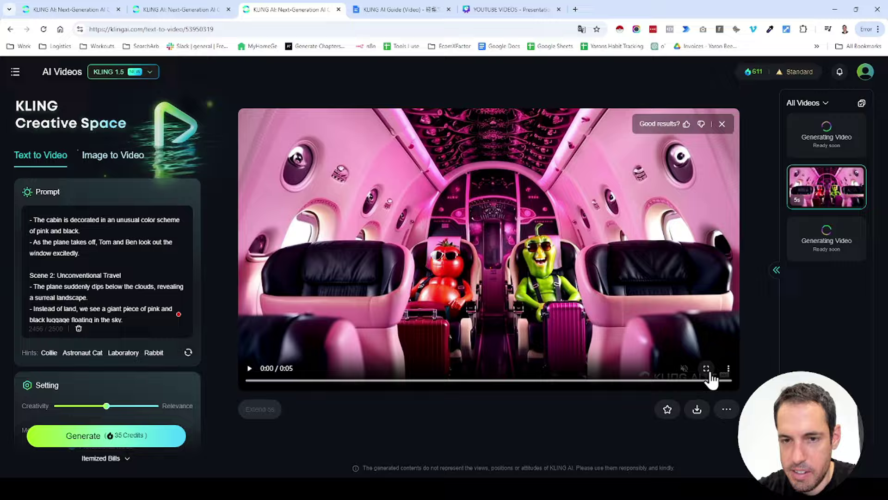
left_click(23, 459)
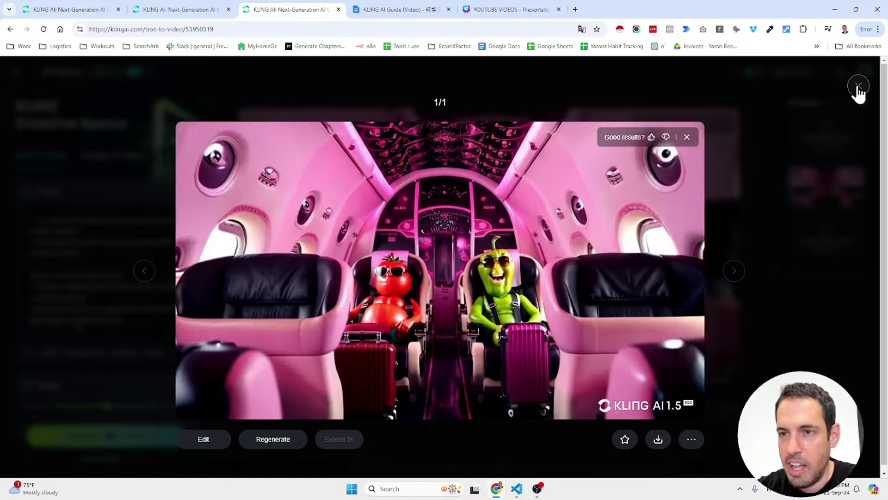
left_click(859, 86)
Open the generating mosquitoes-and-mojitos job and check its settings down to Negative Prompt
left_click(818, 141)
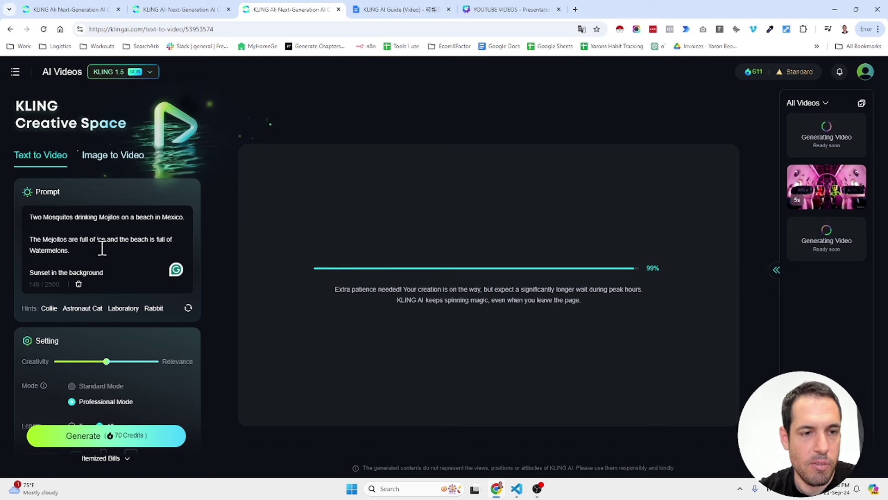
scroll(101, 249, "down", 1)
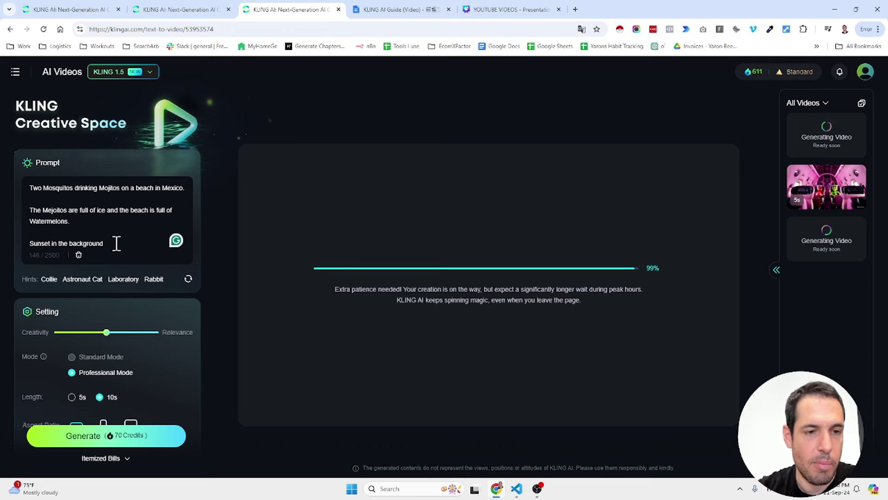
scroll(116, 250, "down", 1)
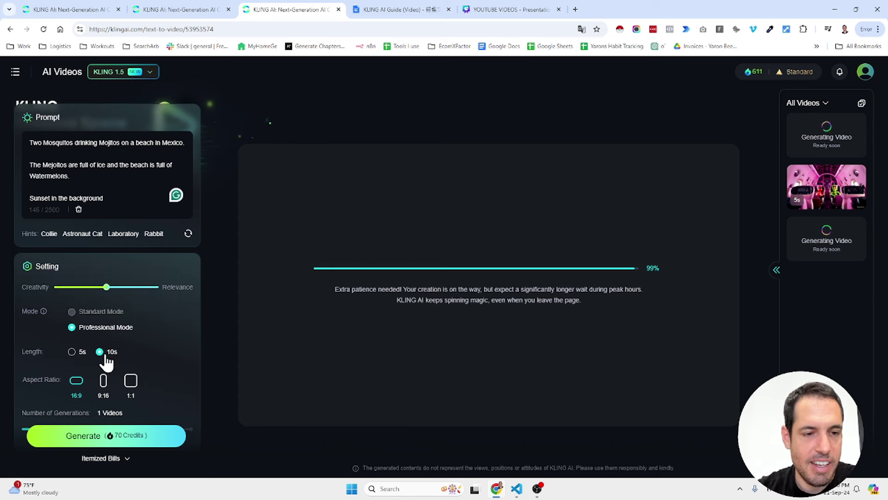
scroll(61, 384, "down", 1)
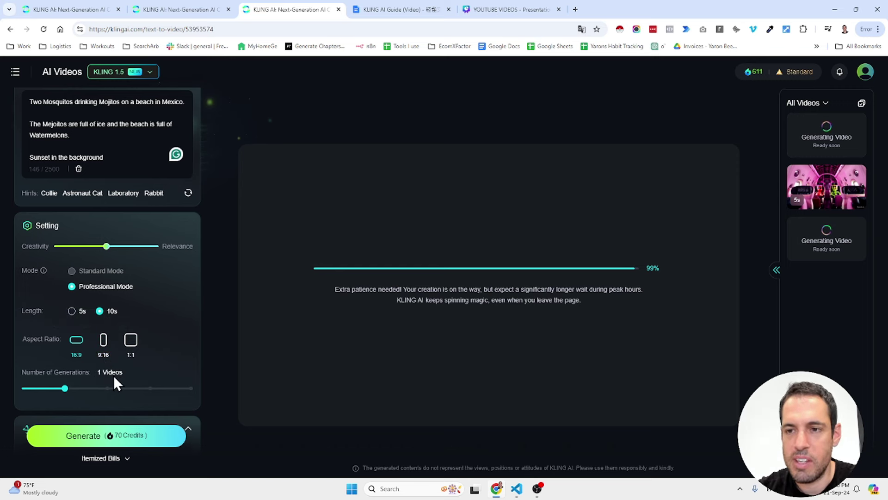
scroll(113, 375, "down", 2)
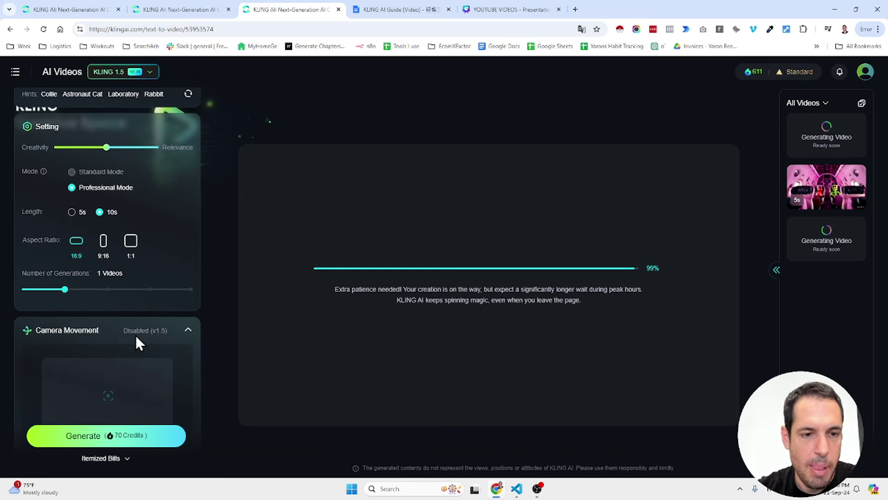
scroll(138, 343, "down", 2)
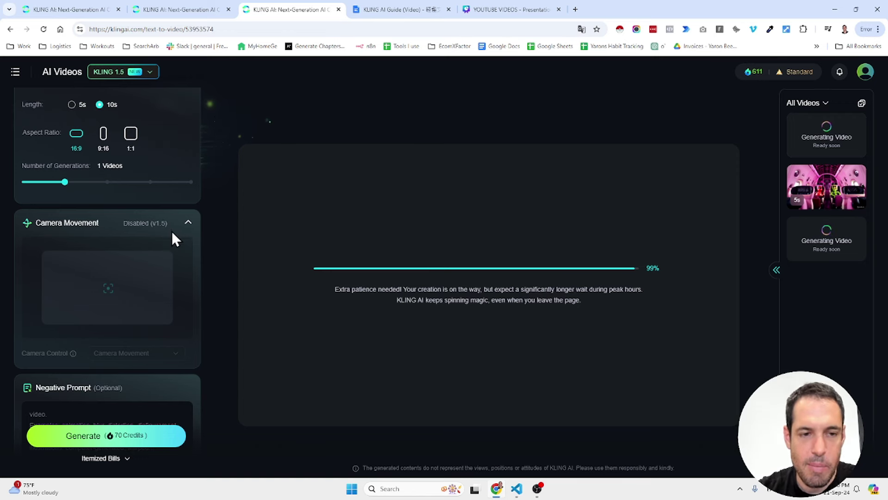
scroll(141, 285, "down", 1)
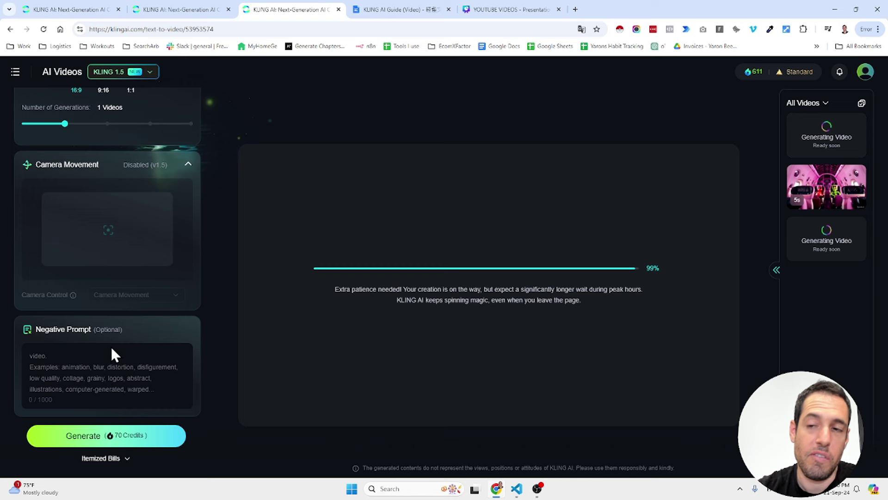
left_click(825, 244)
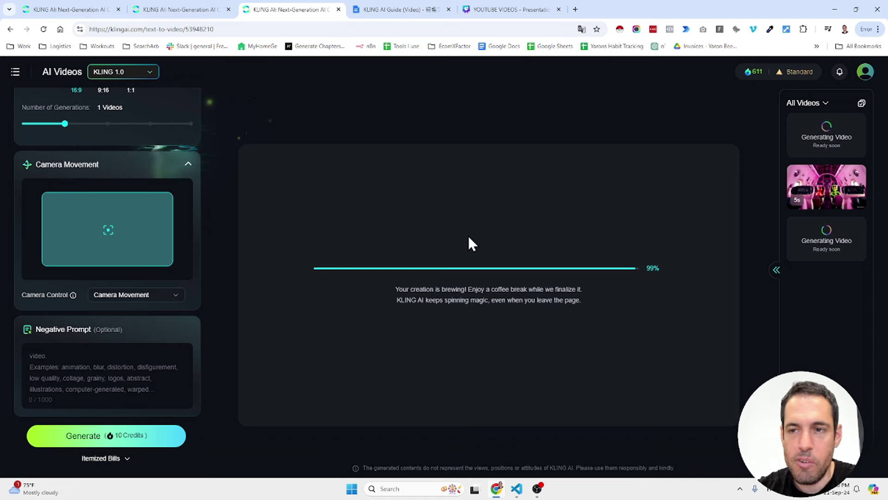
left_click(844, 144)
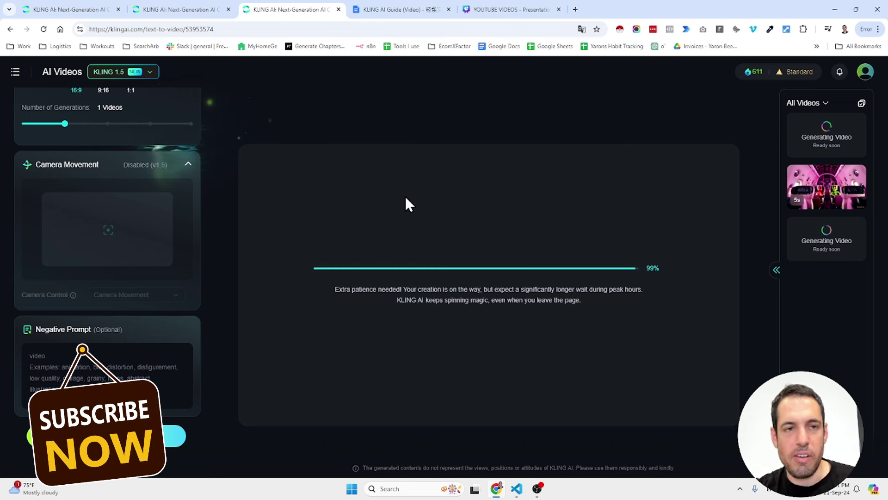
Replay and pause the airplane video, then wait on the mosquito job until it finishes
left_click(825, 187)
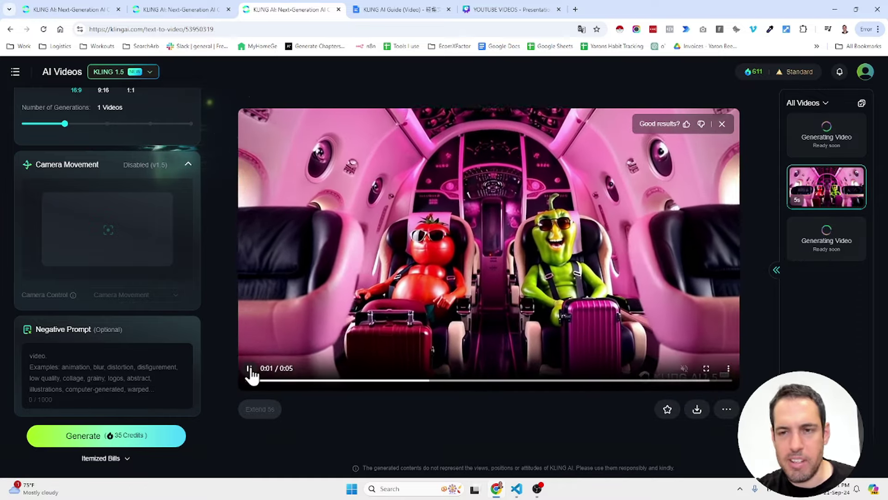
left_click(249, 370)
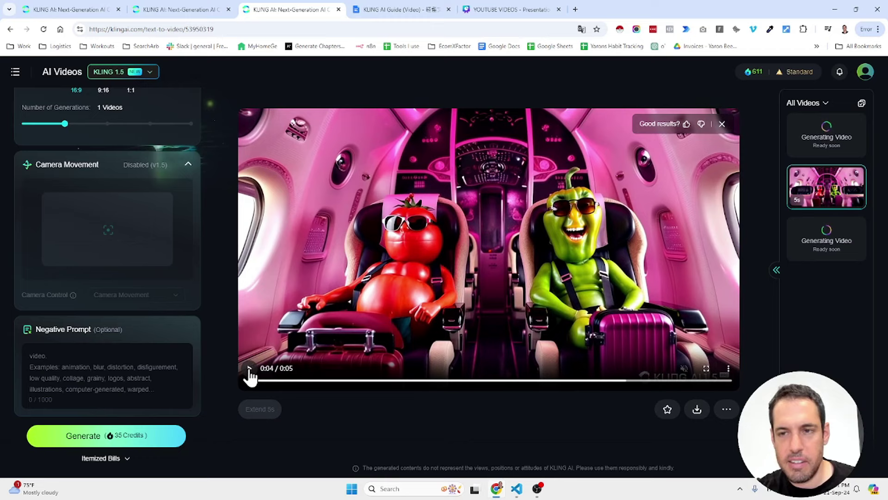
left_click(827, 141)
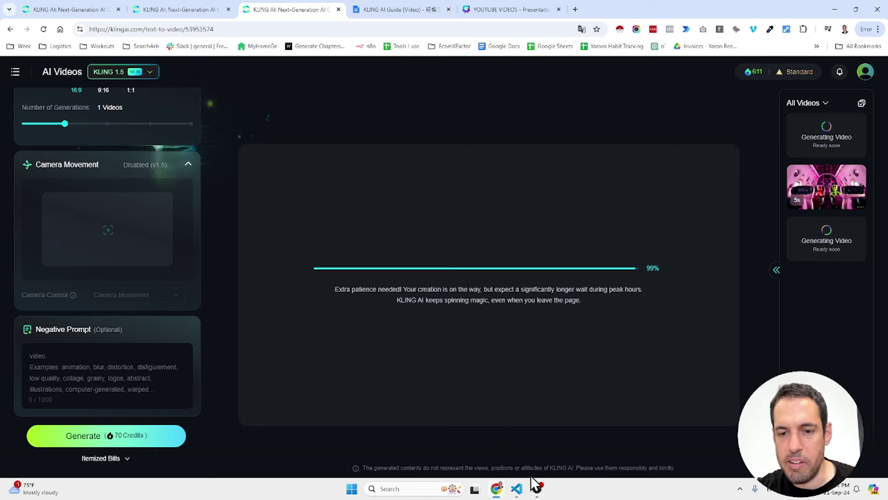
mouse_move(536, 495)
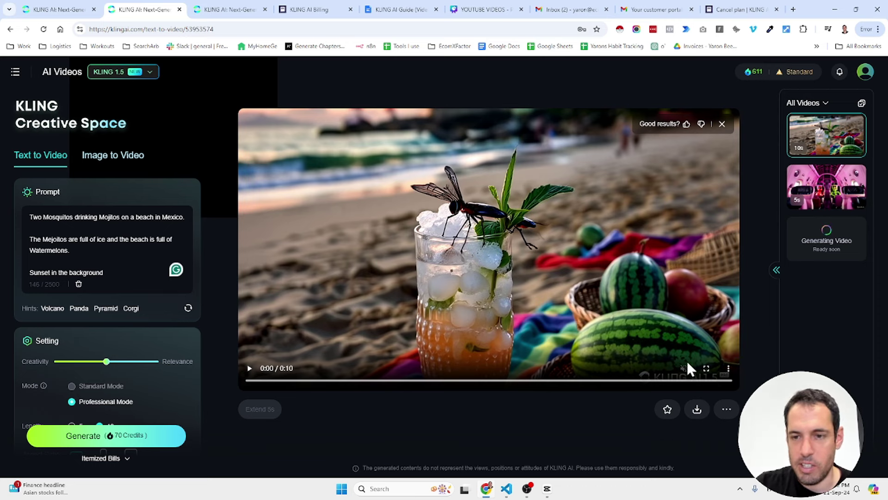
Play the 10-second mosquito beach video full screen to its end, then exit full screen
left_click(706, 368)
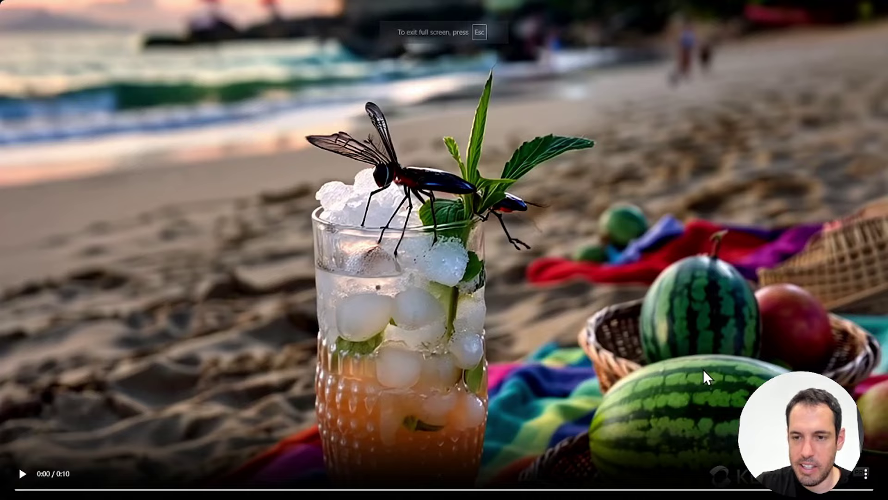
left_click(24, 474)
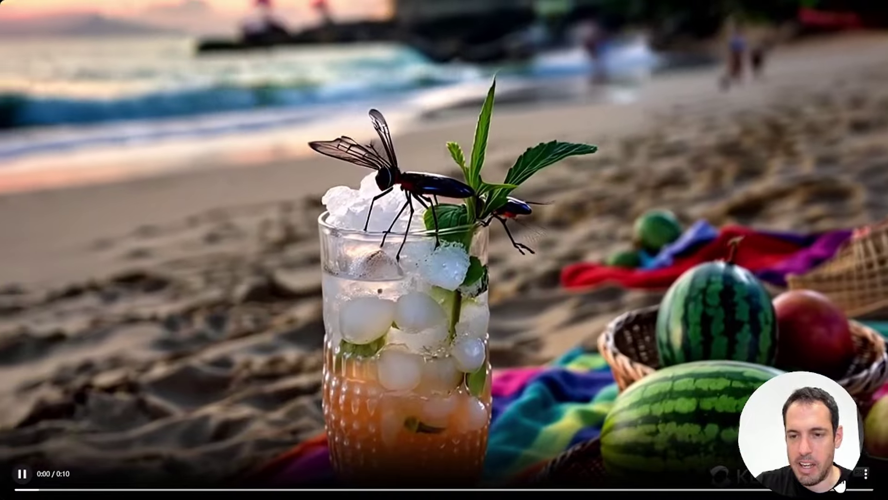
key("Escape")
Open the mosquito video's enlarged 1/1 preview and close it again
left_click(420, 309)
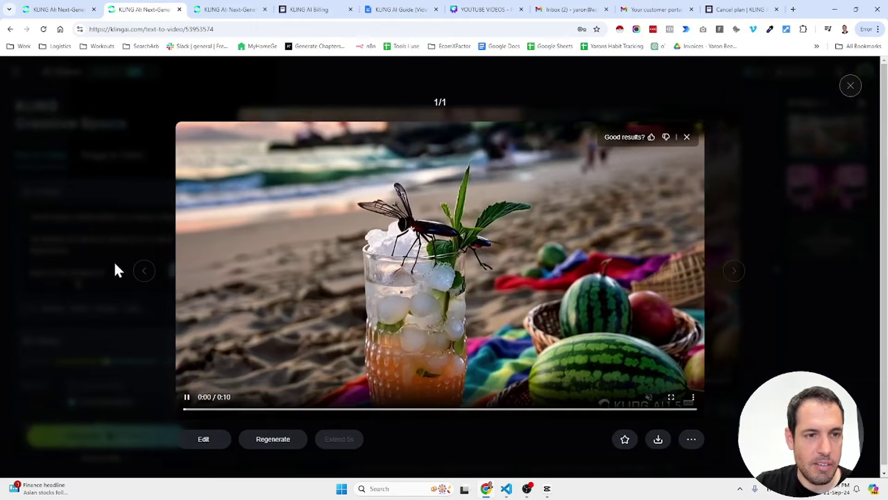
left_click(858, 87)
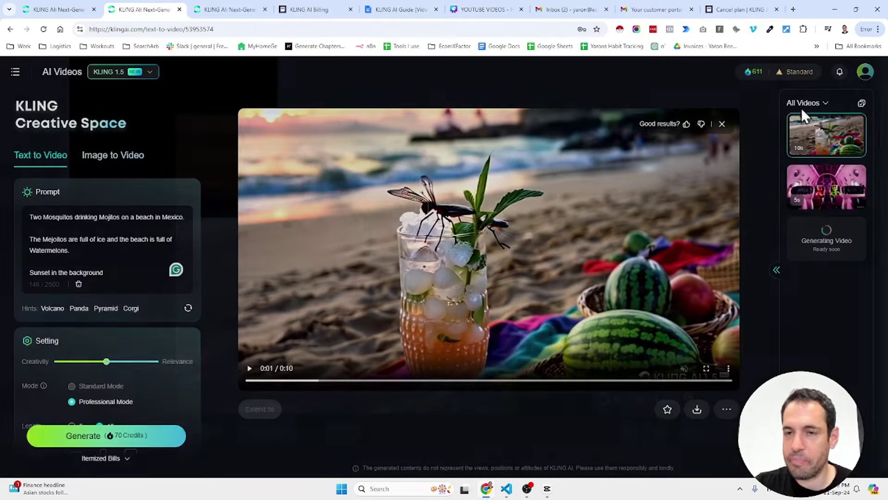